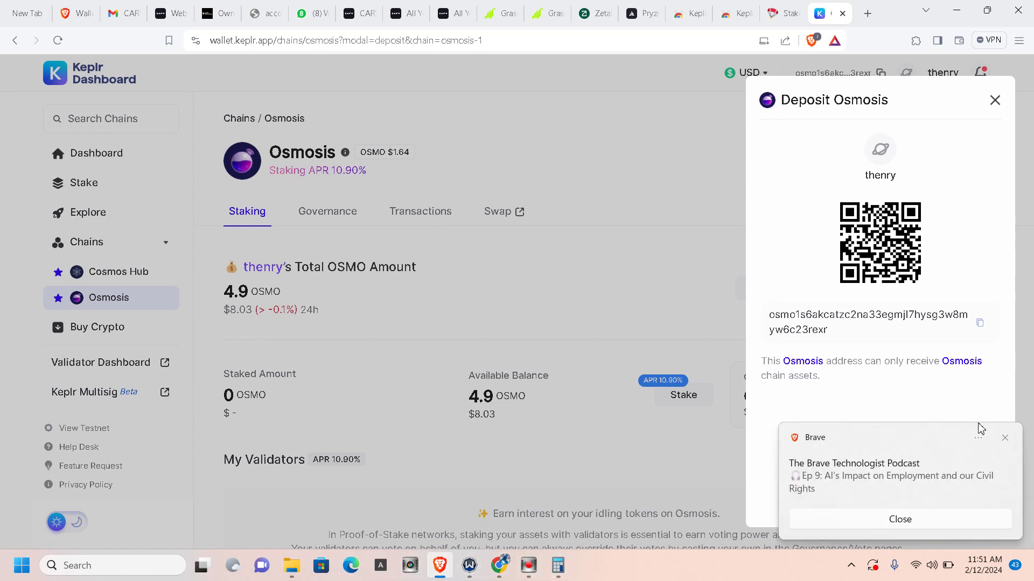
click(1008, 444)
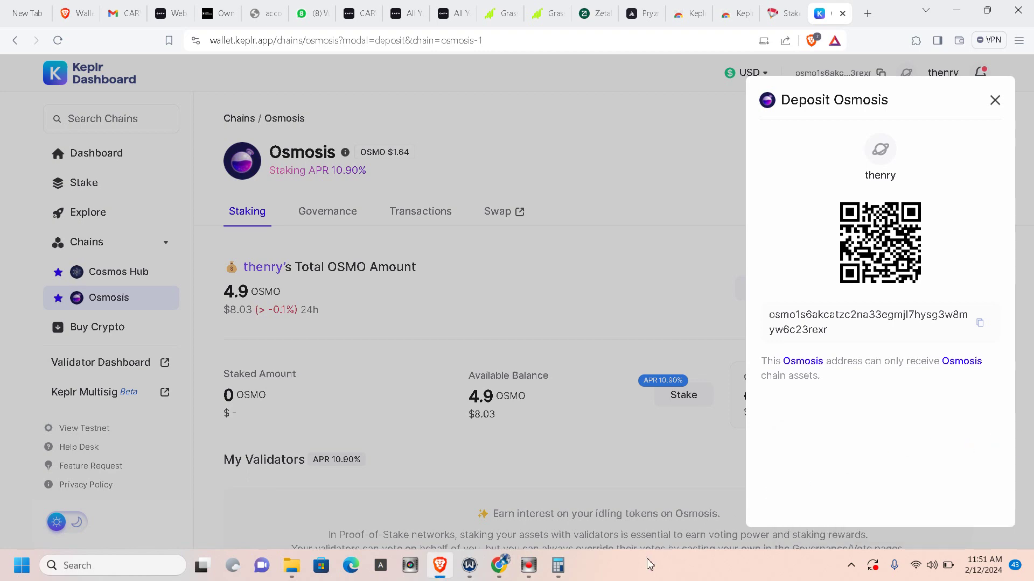
click(501, 568)
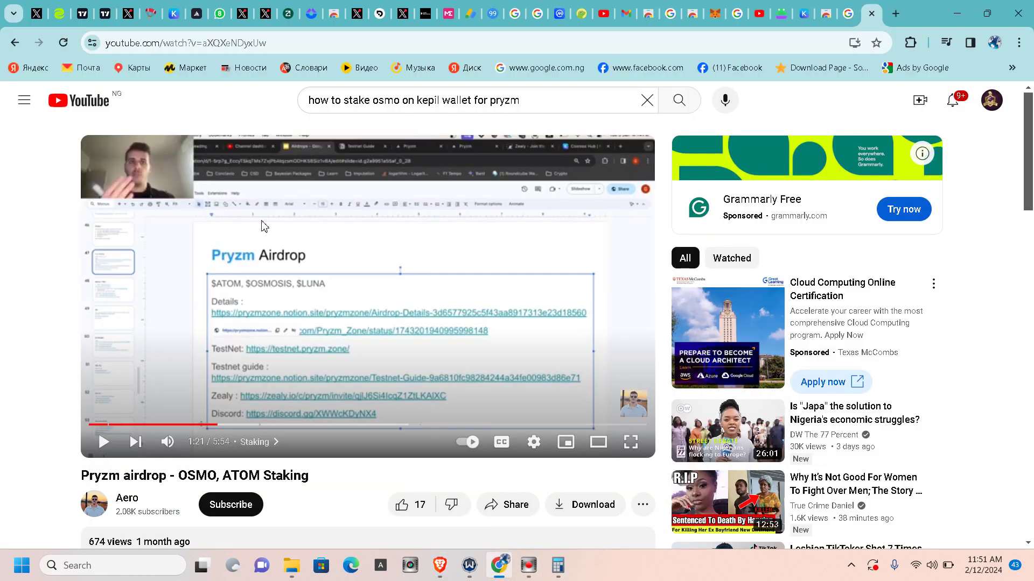
click(126, 12)
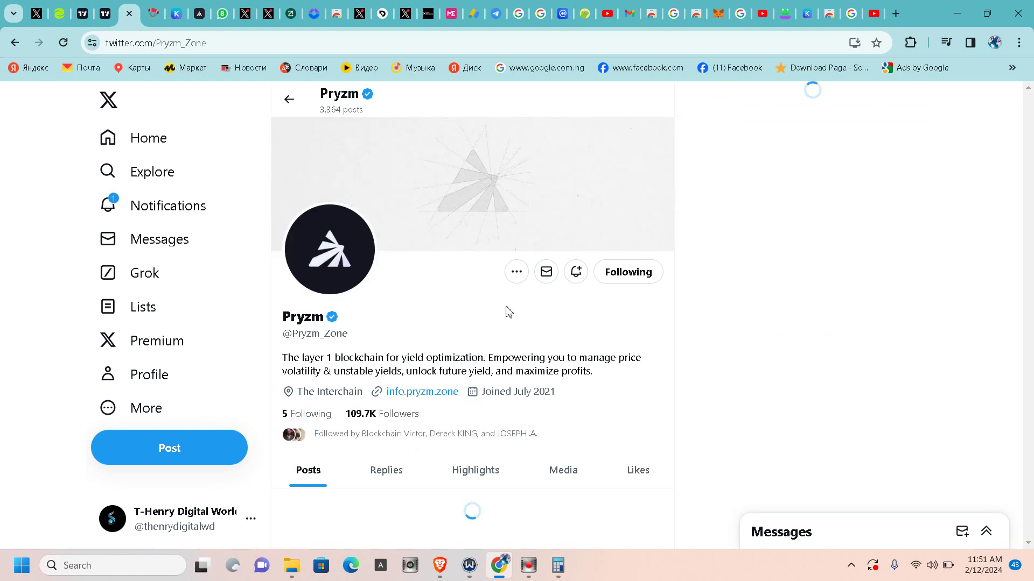
scroll(393, 313, down, 3)
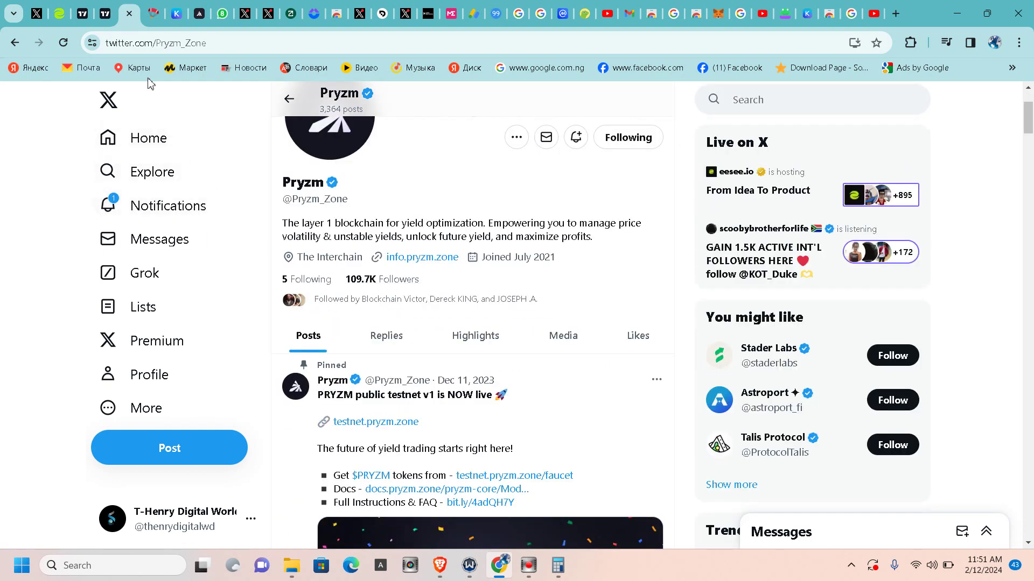
click(106, 14)
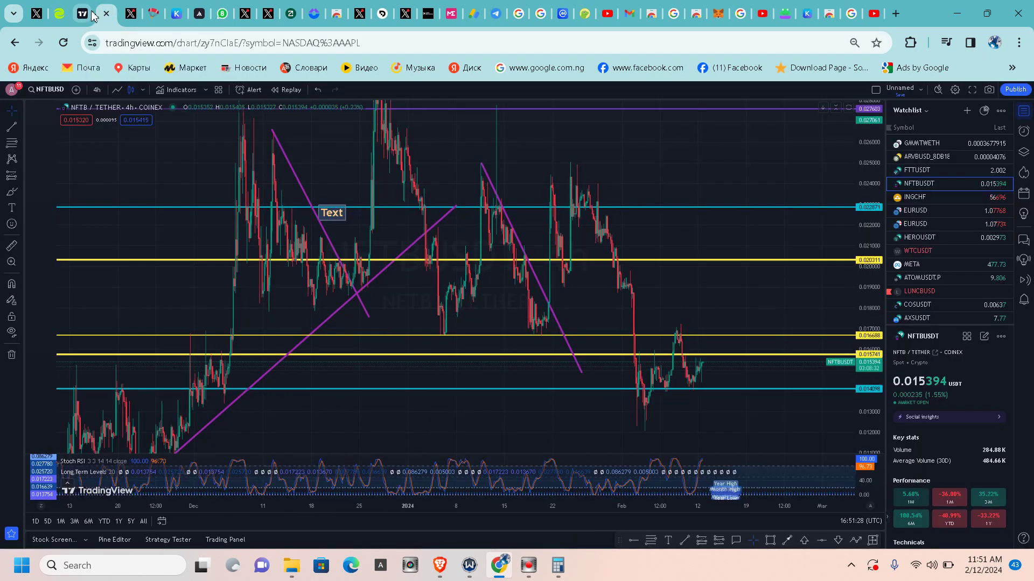
click(129, 14)
Examine Pryzm's recent posts on X, including the Feb 11 post comparing staking yields by chain.
scroll(473, 307, down, 15)
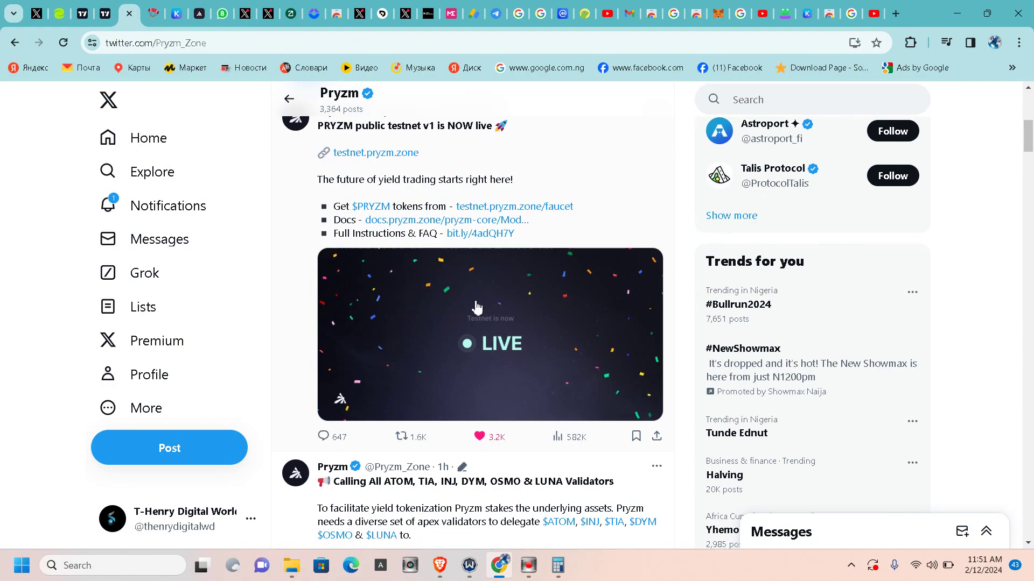
scroll(421, 277, down, 20)
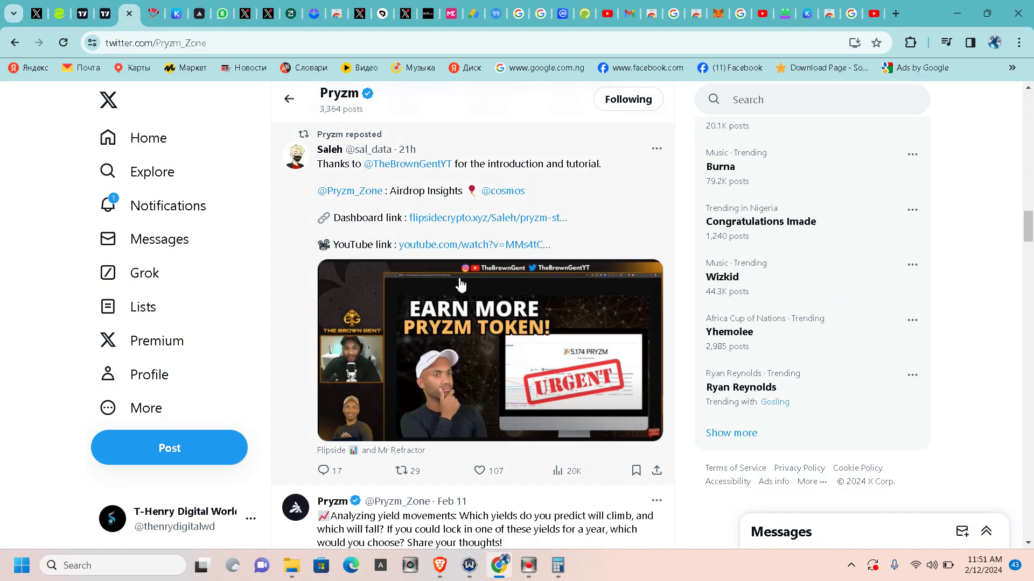
scroll(391, 216, up, 6)
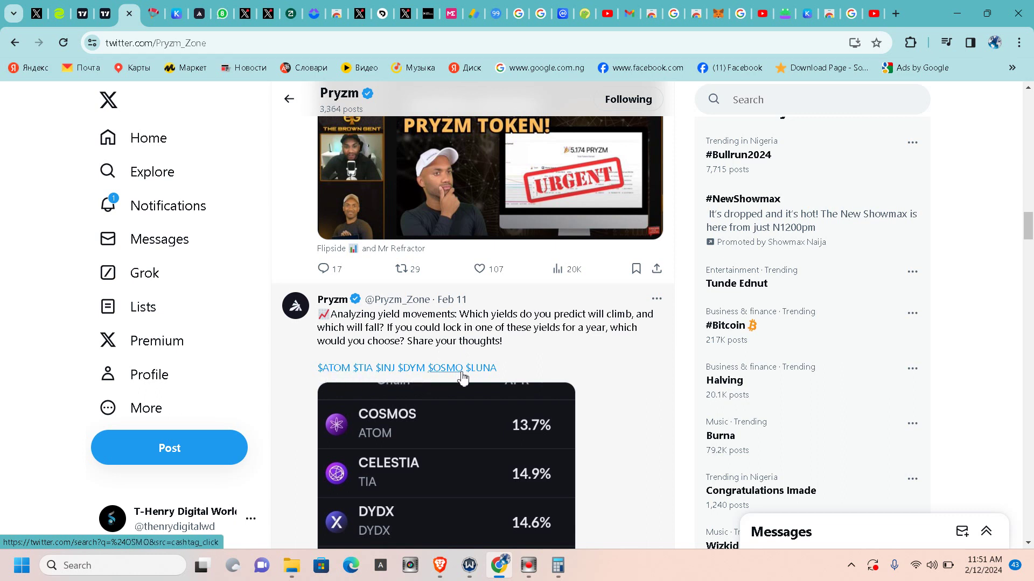
scroll(492, 393, down, 3)
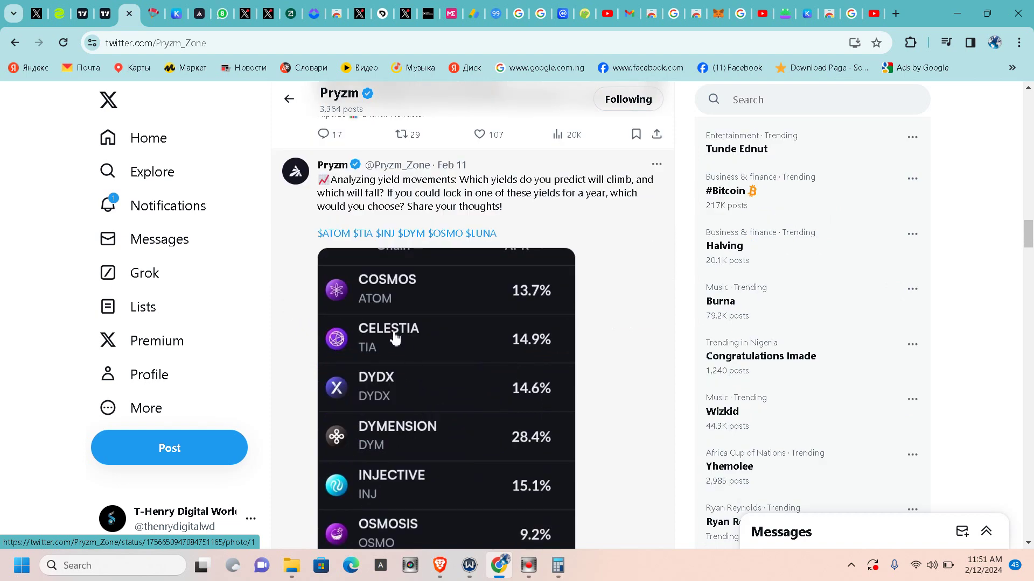
scroll(396, 339, down, 1)
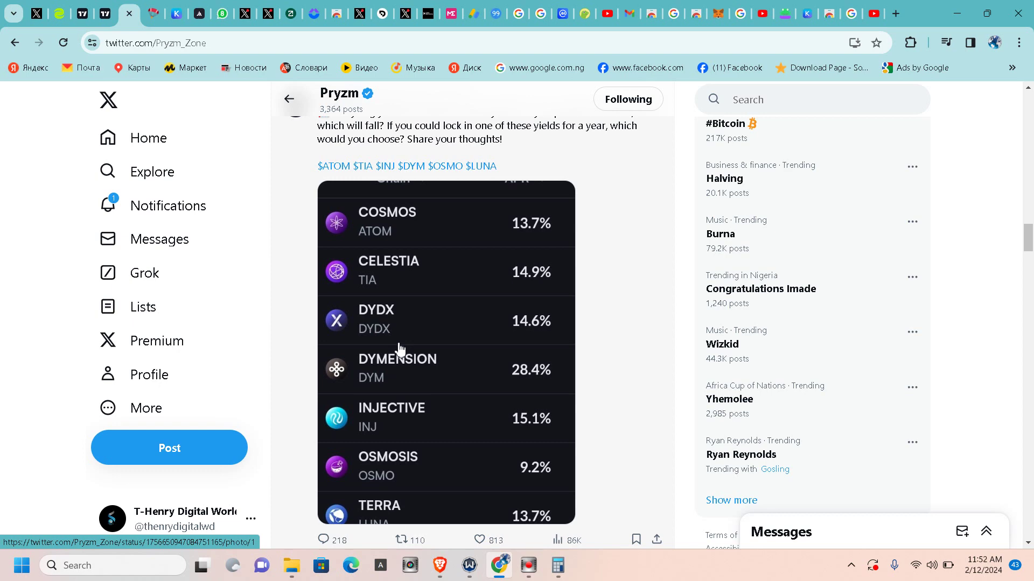
scroll(399, 349, up, 3)
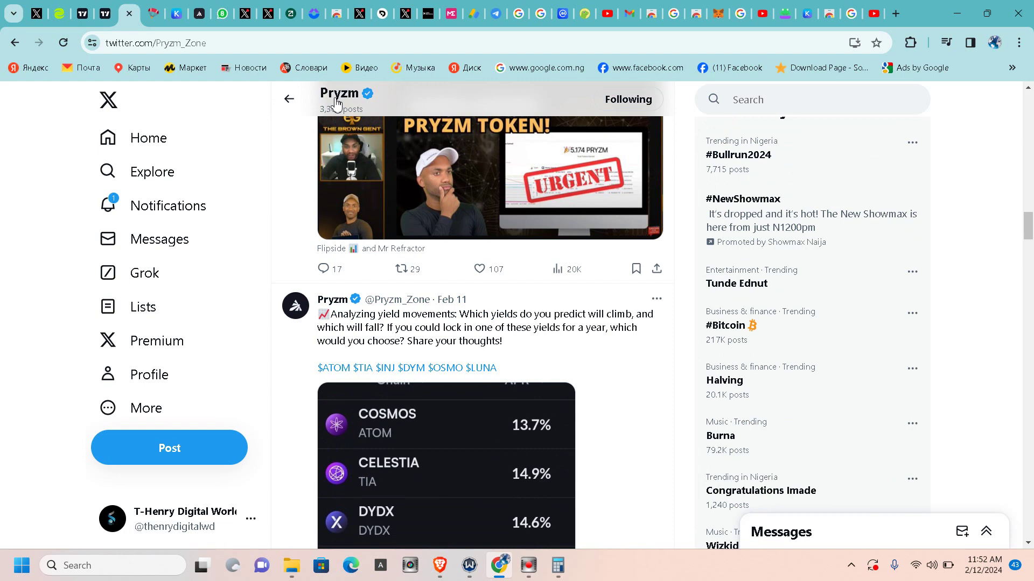
scroll(422, 387, down, 3)
scroll(425, 387, down, 1)
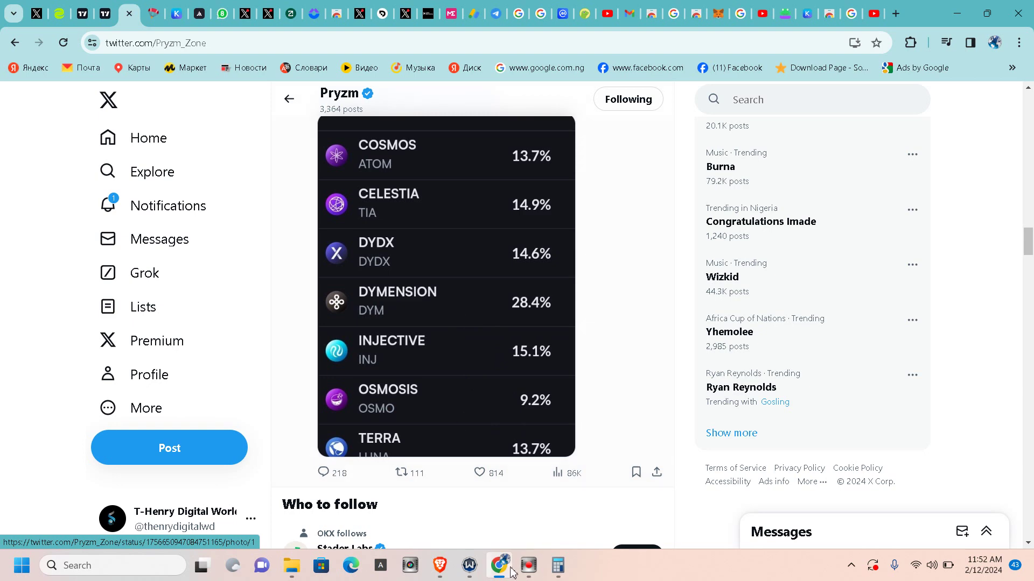
Switch to Brave, close the Deposit Osmosis panel on the Keplr Dashboard and check the dollar value of the total OSMO amount.
click(440, 572)
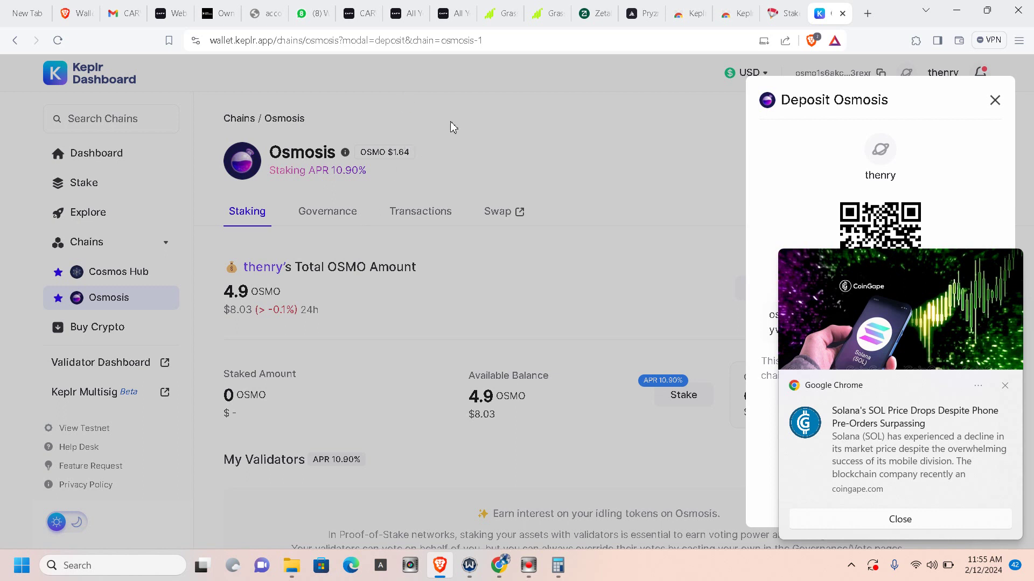
click(1006, 387)
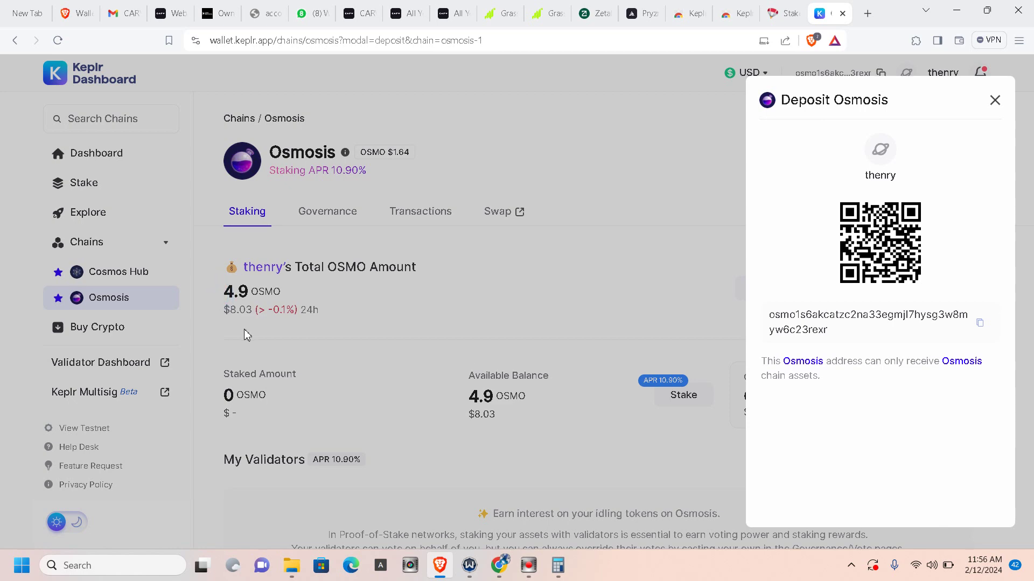
click(256, 312)
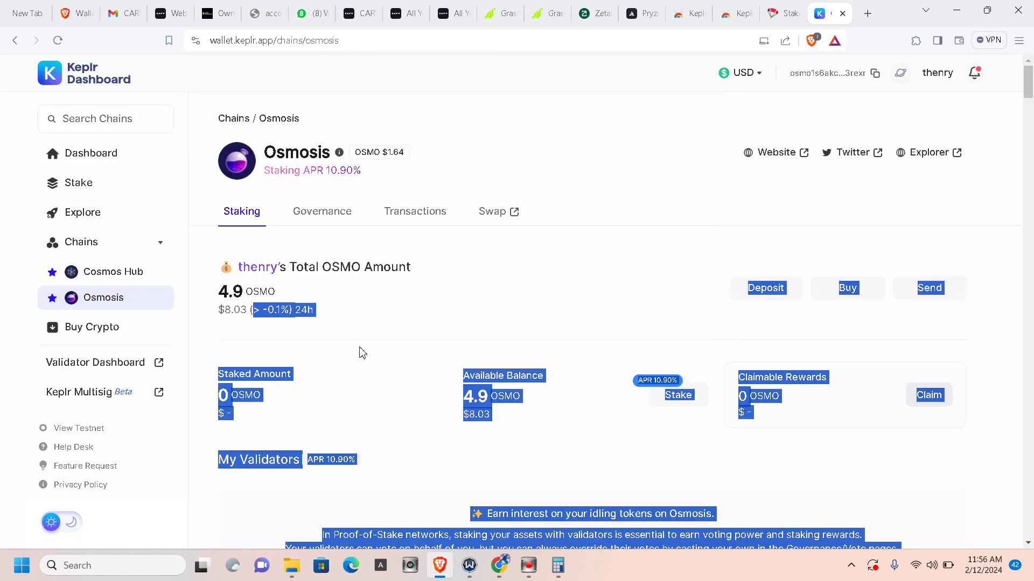
click(219, 299)
drag(217, 310, 243, 323)
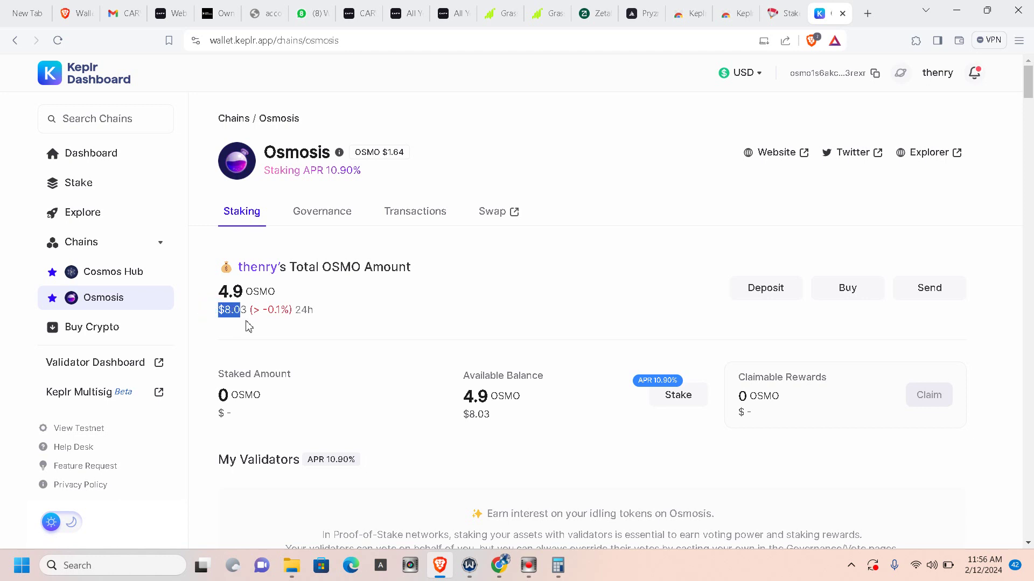
click(246, 322)
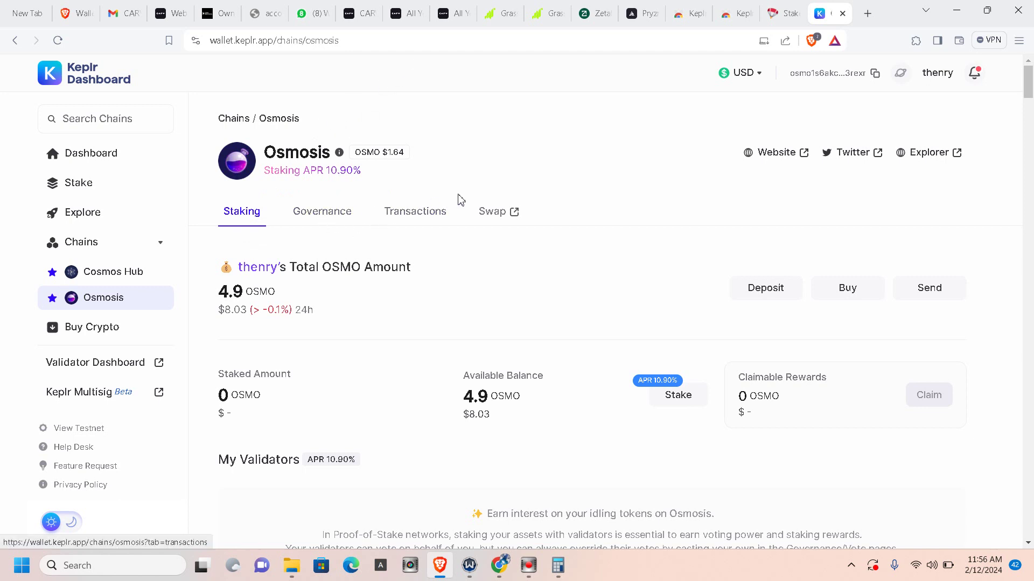
Connect the Keplr wallet to the Pryzm testnet terminal and review the wallet's token balances.
click(644, 15)
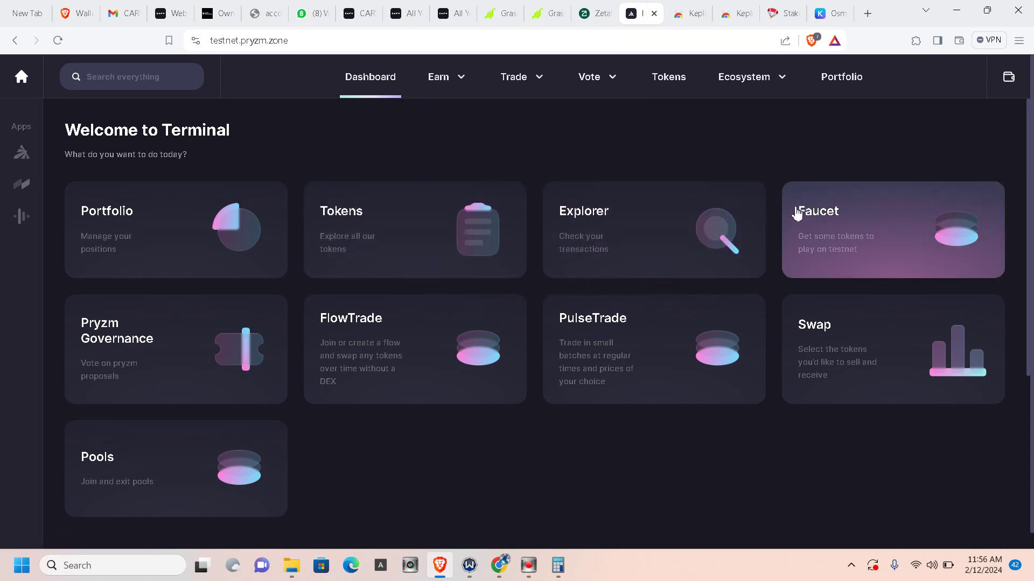
click(1008, 77)
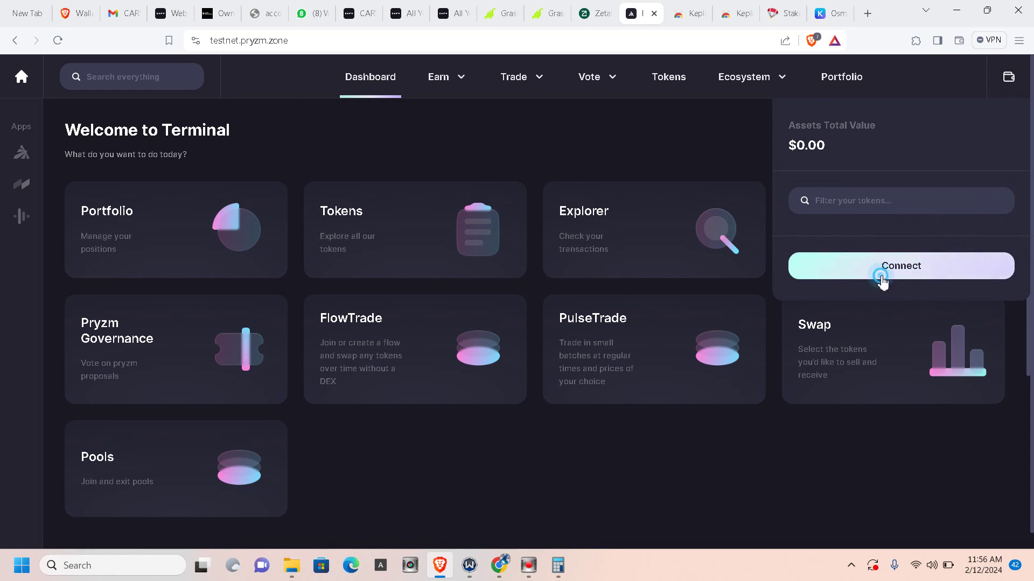
click(880, 278)
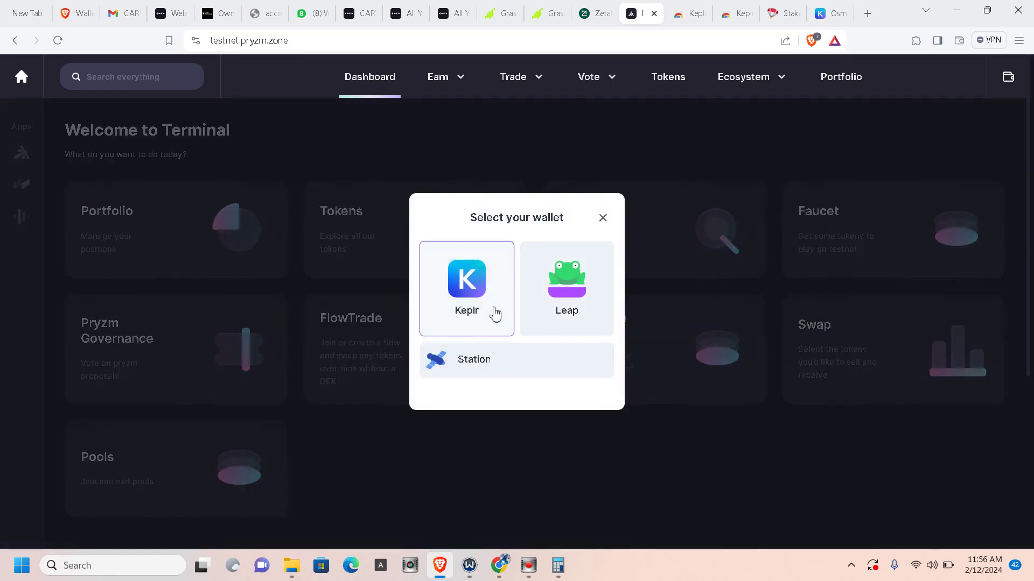
click(490, 311)
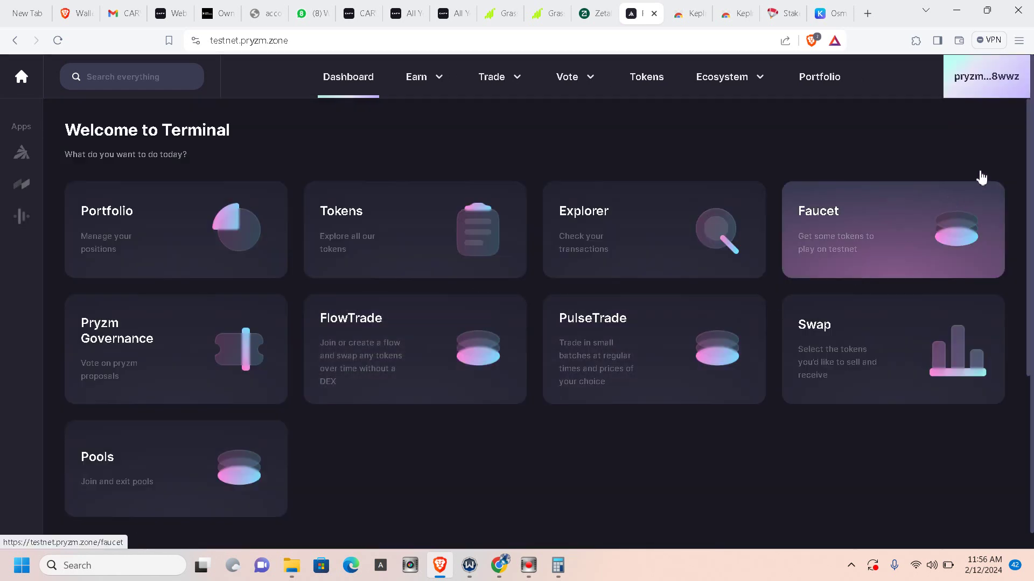
click(1011, 82)
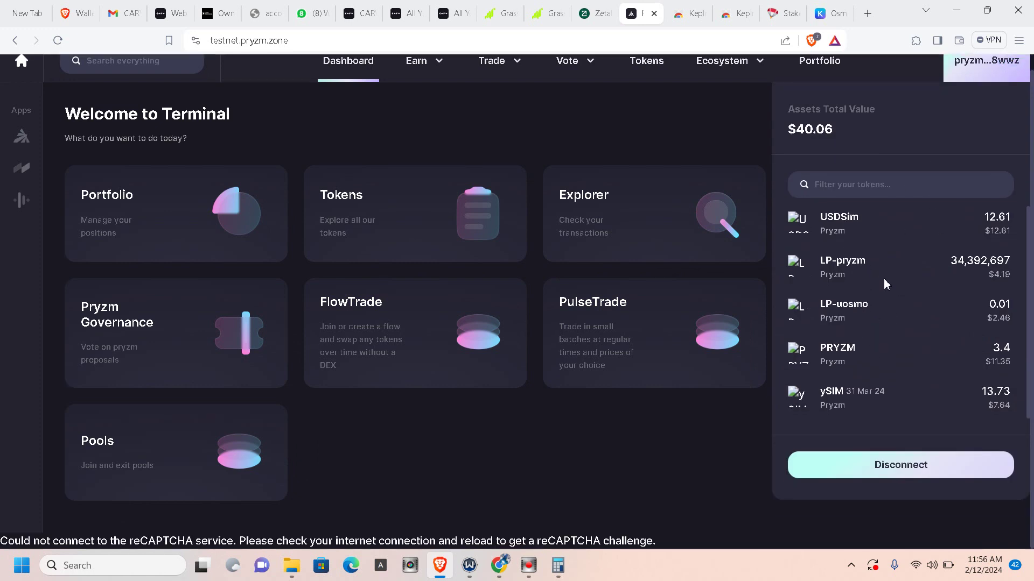
click(499, 424)
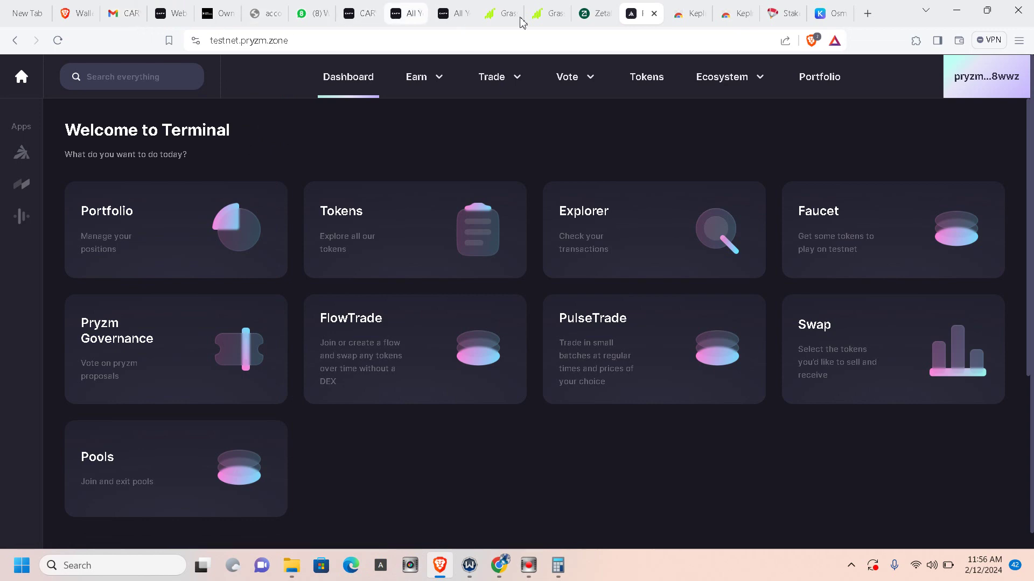
click(777, 13)
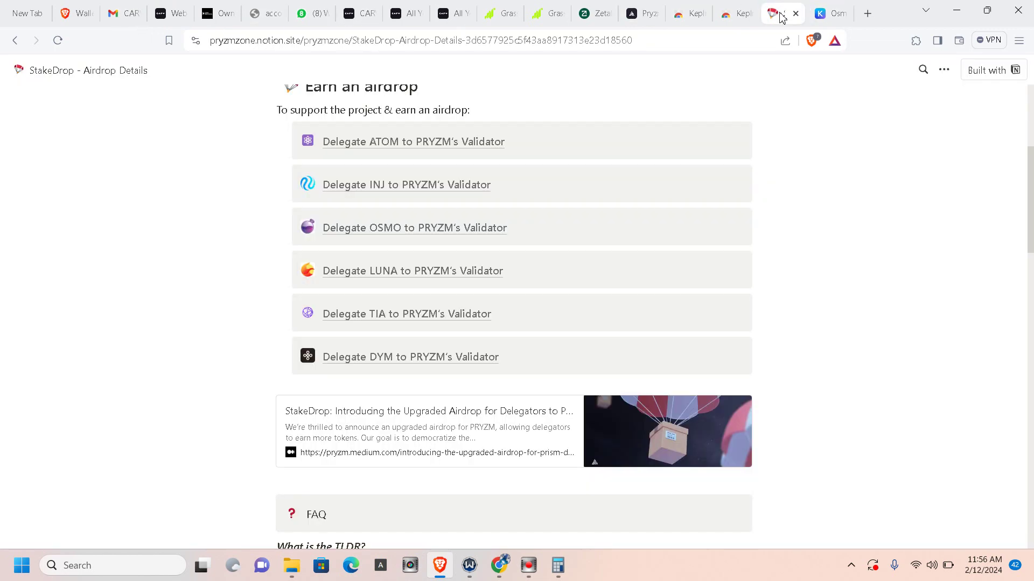
click(739, 14)
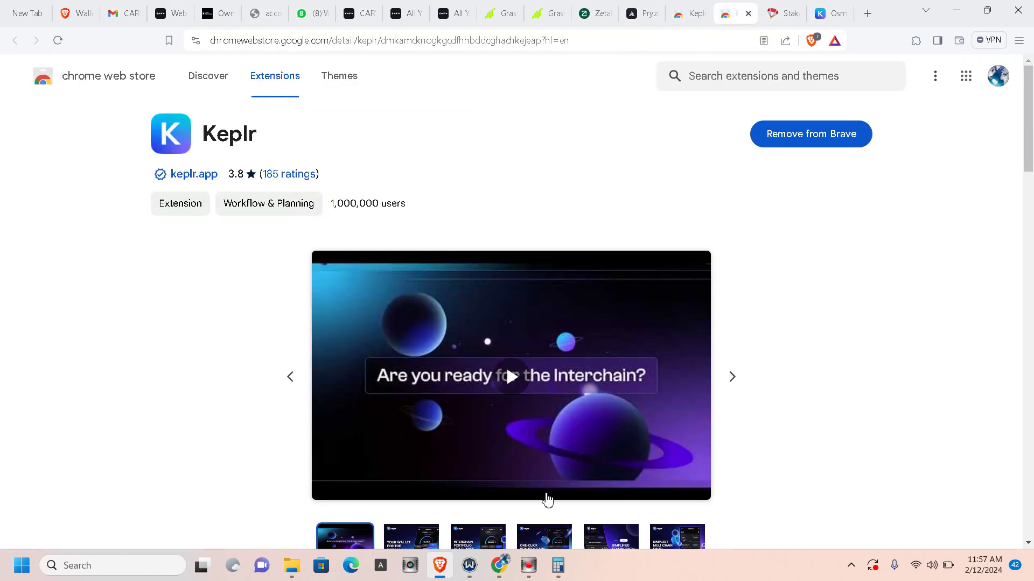
click(440, 566)
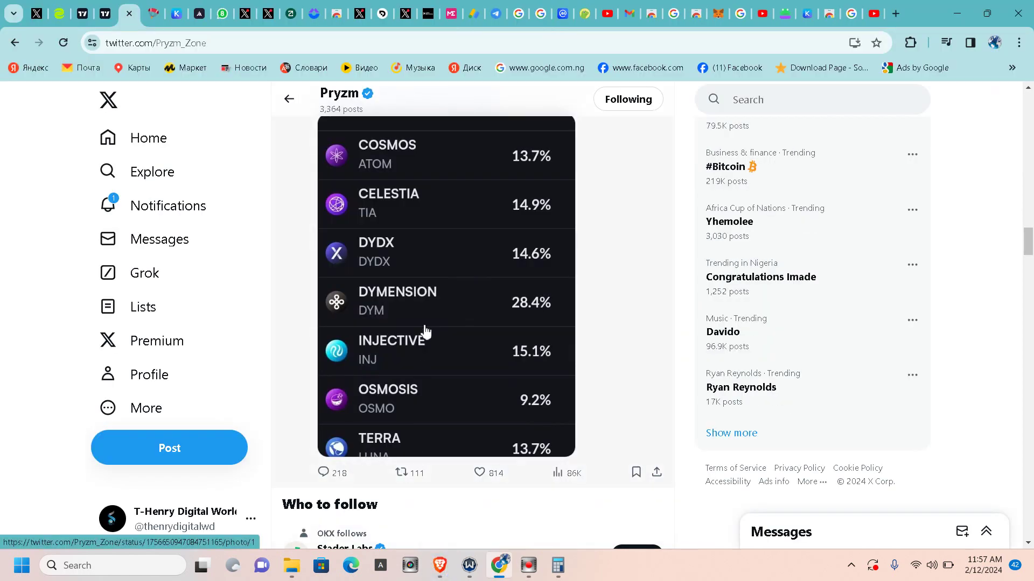
scroll(590, 323, up, 10)
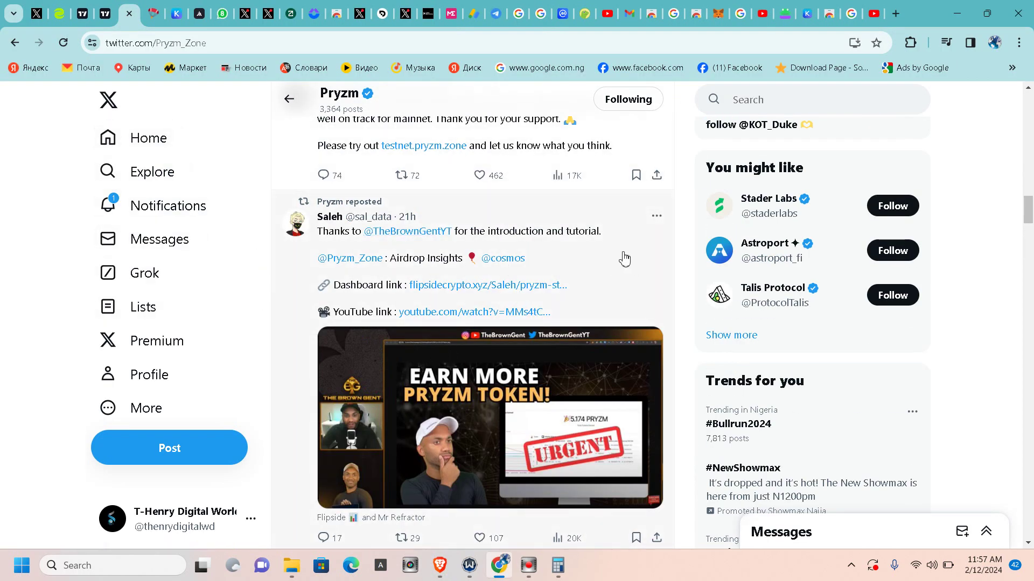
Switch to Brave and reload the Keplr Dashboard's Osmosis staking page to refresh the balance.
click(451, 569)
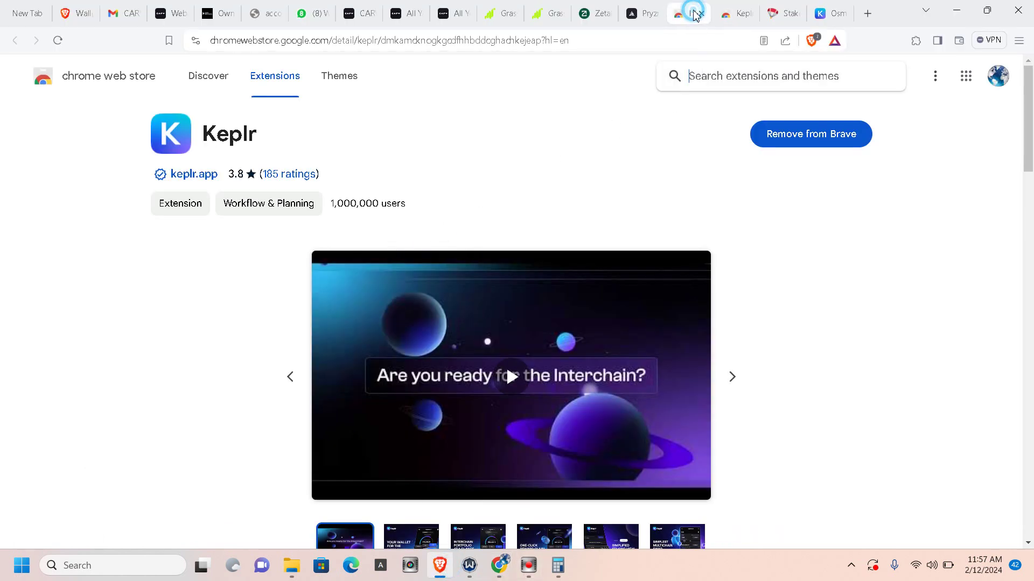
click(823, 13)
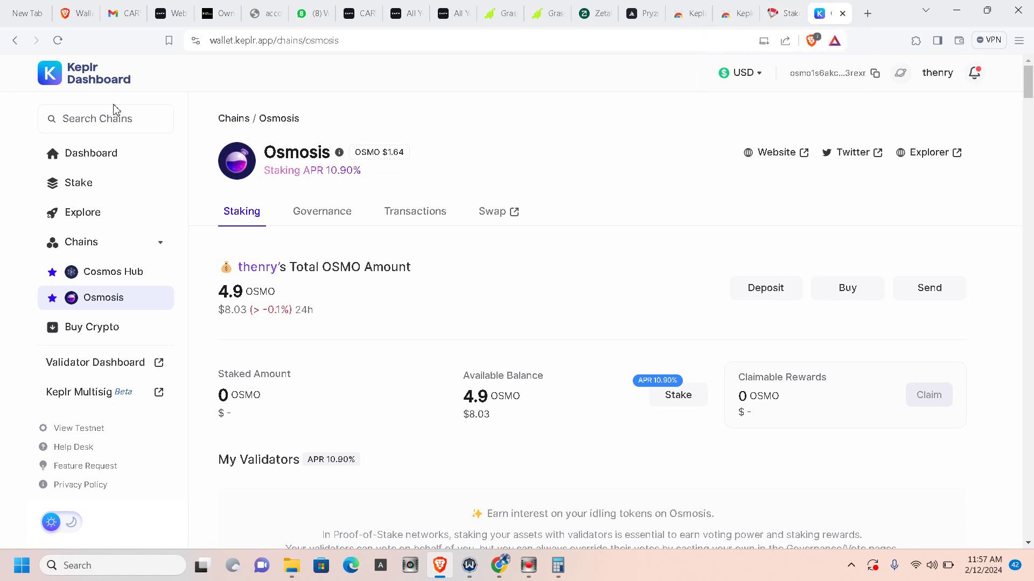
click(57, 41)
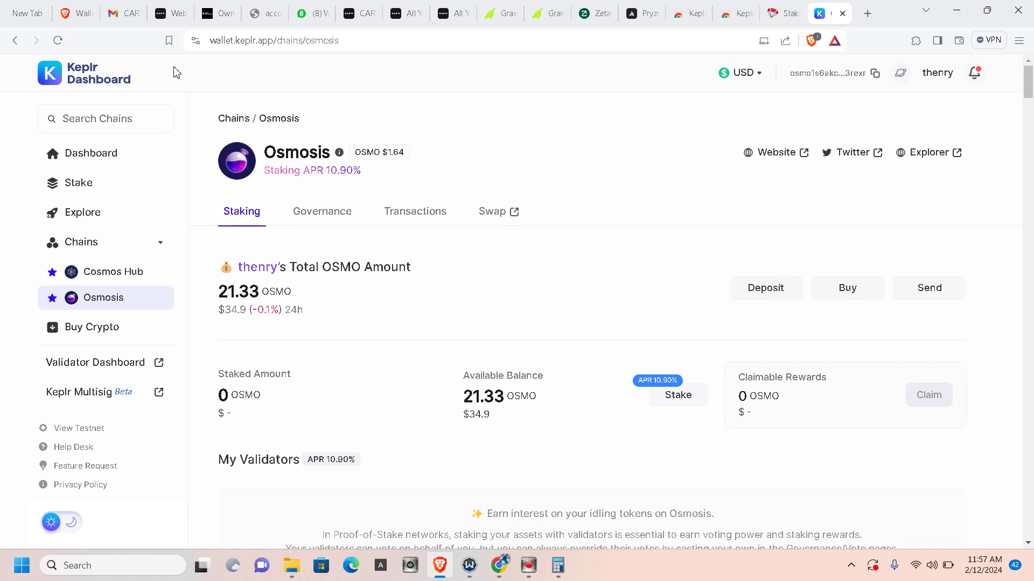
Switch to Chrome and view the bio and pinned public testnet post on Pryzm's X profile.
click(176, 14)
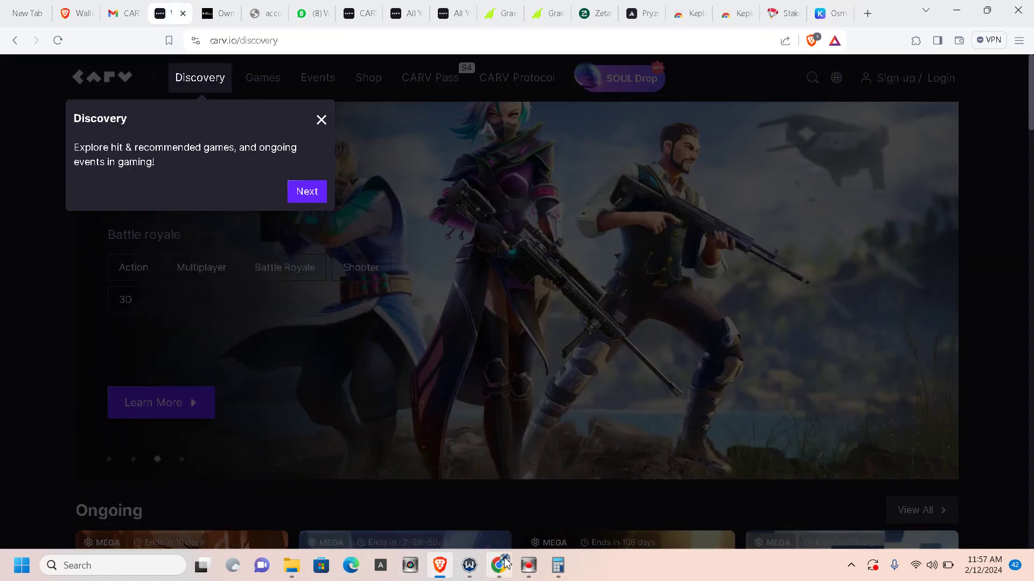
click(499, 566)
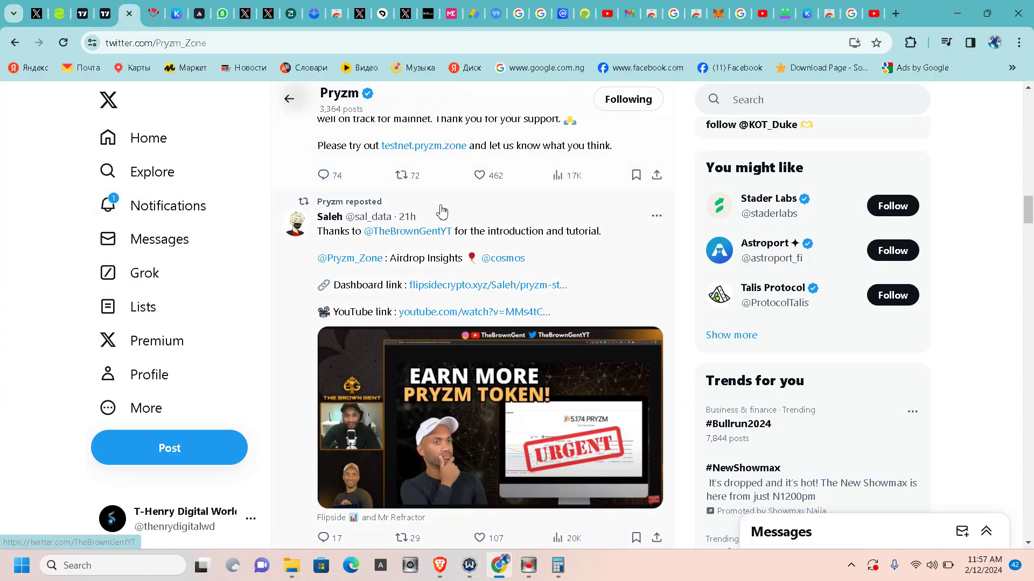
scroll(439, 208, up, 3)
scroll(441, 210, up, 8)
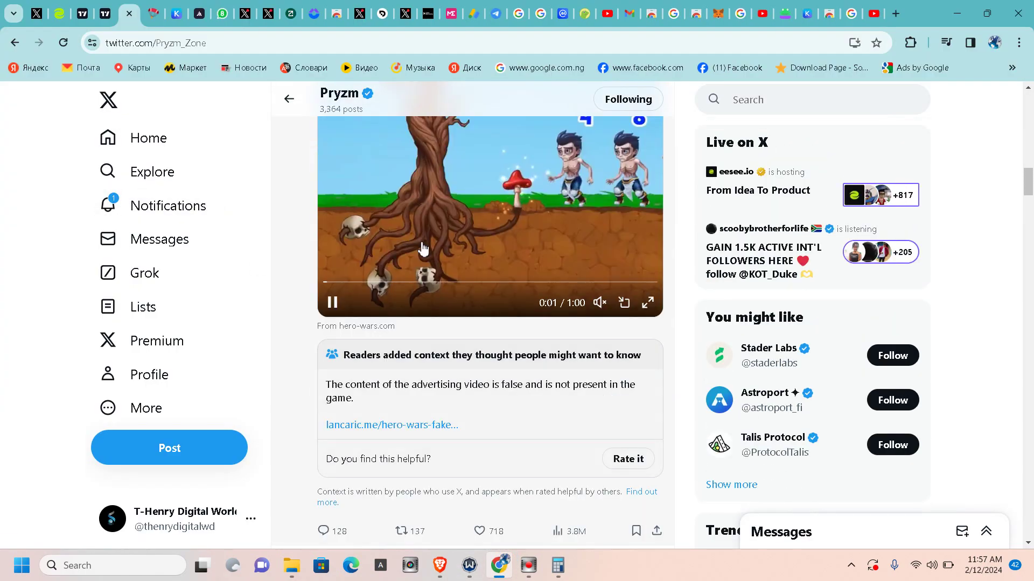
scroll(423, 249, up, 2)
scroll(423, 249, up, 4)
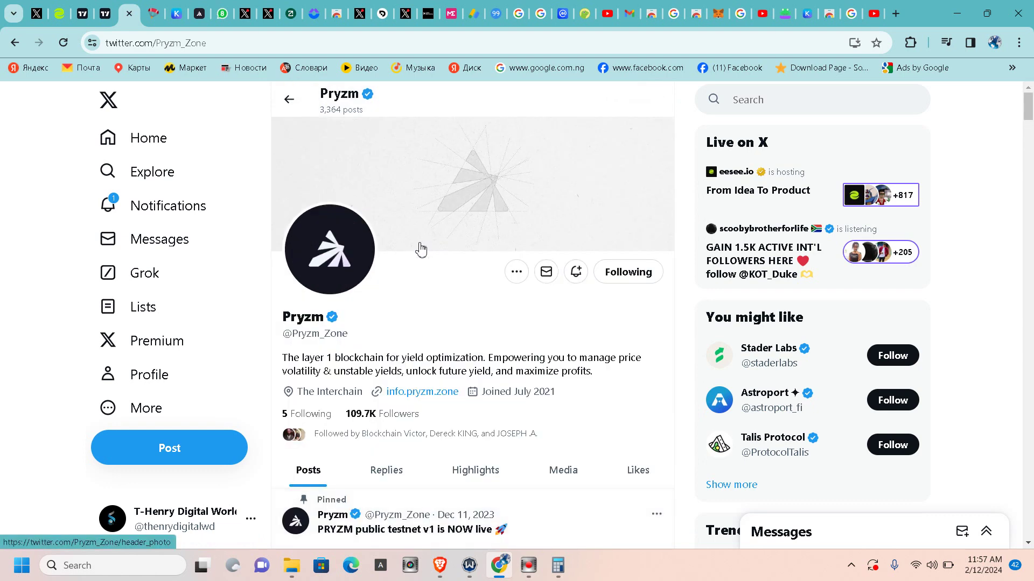
scroll(386, 328, down, 1)
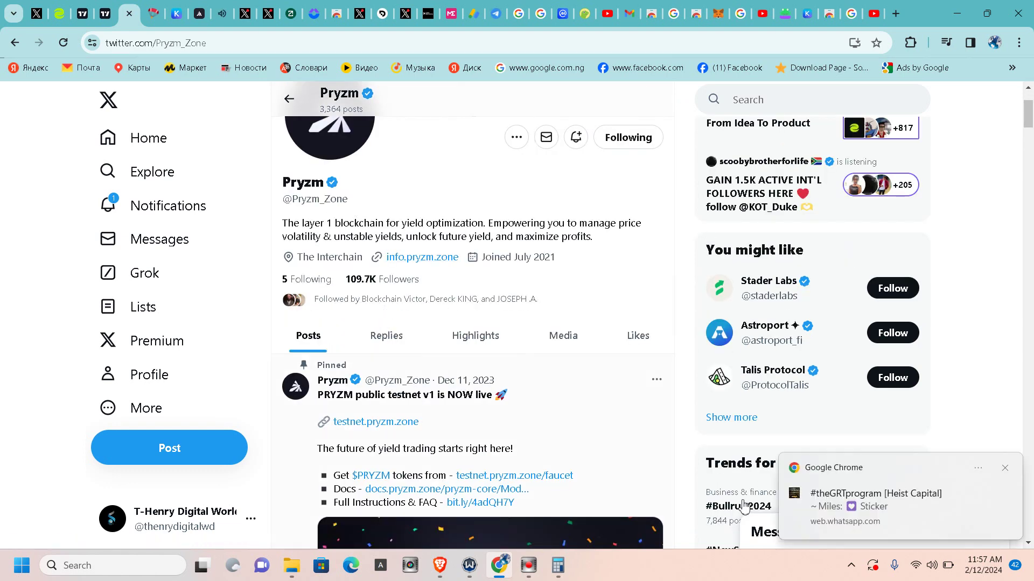
Open the info.pryzm.zone link from Pryzm's X bio and dismiss the desktop notifications.
click(1004, 470)
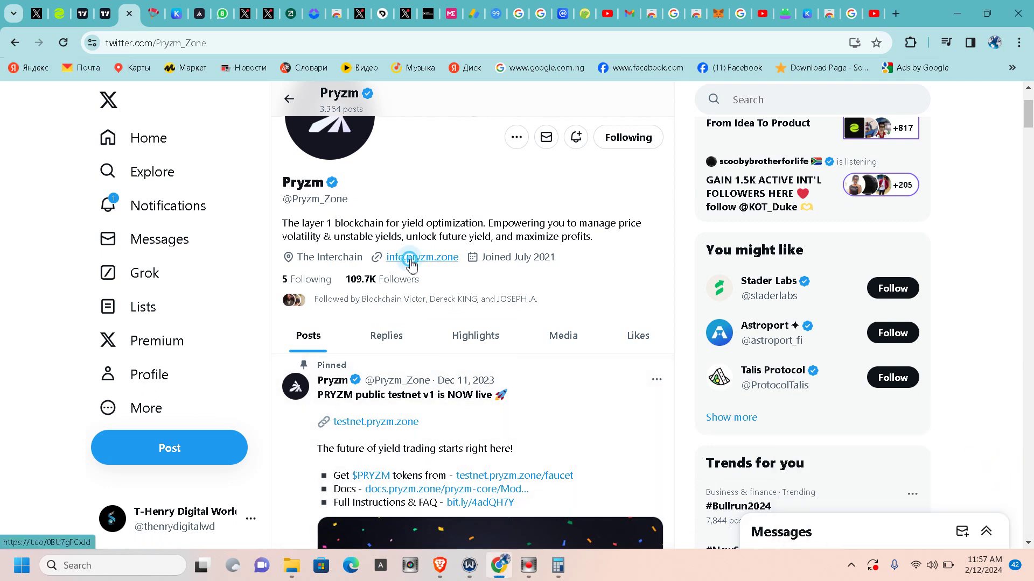
click(410, 261)
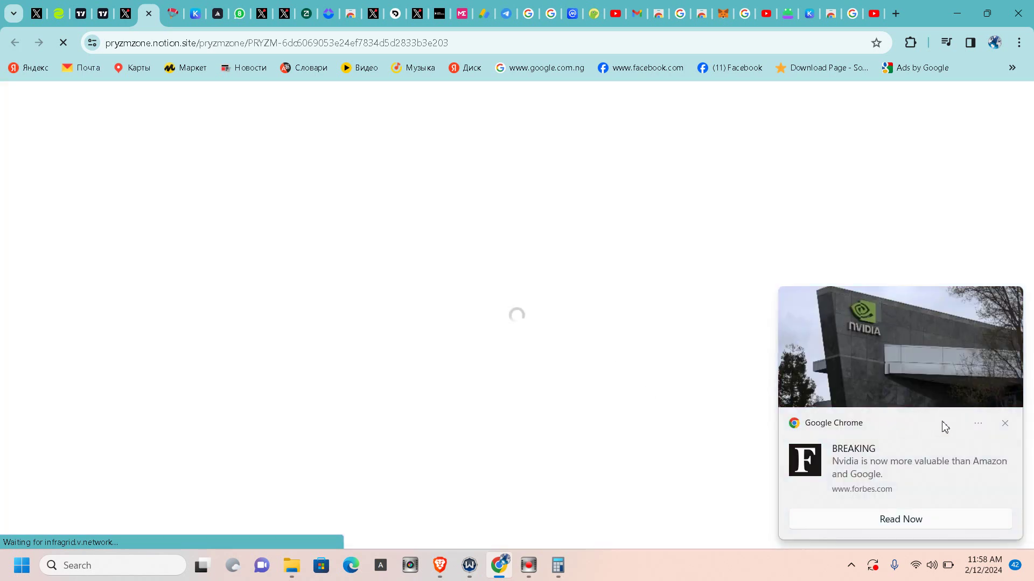
click(1004, 424)
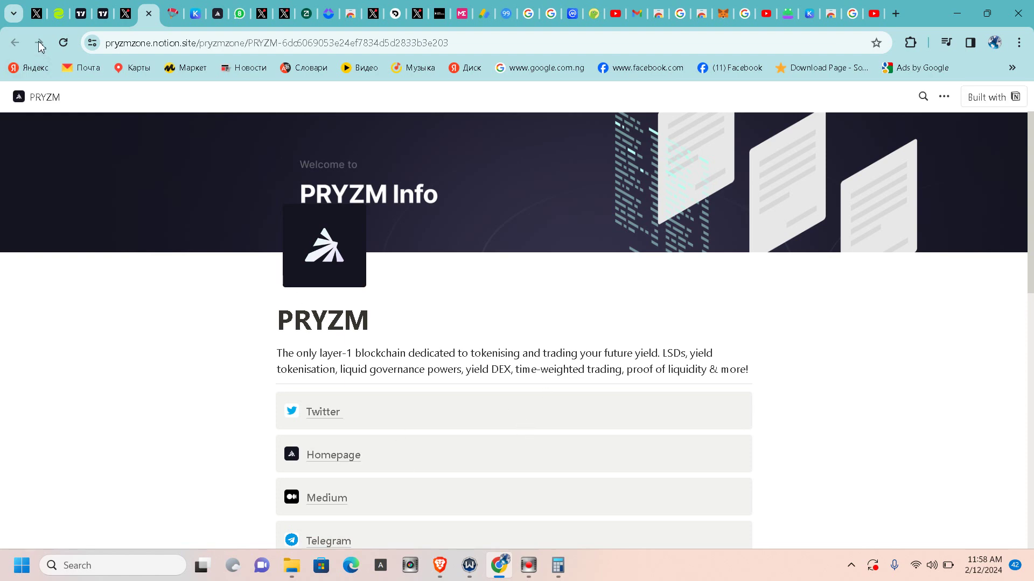
Return to Pryzm's X profile and review the validators announcement and the post listing yields per supported token.
click(127, 25)
scroll(473, 366, down, 10)
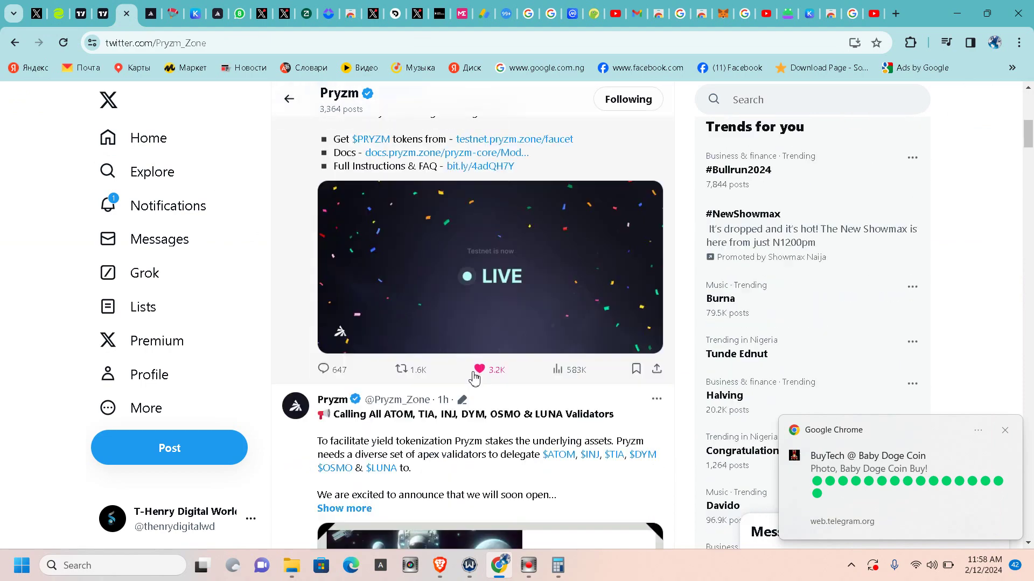
scroll(476, 360, down, 15)
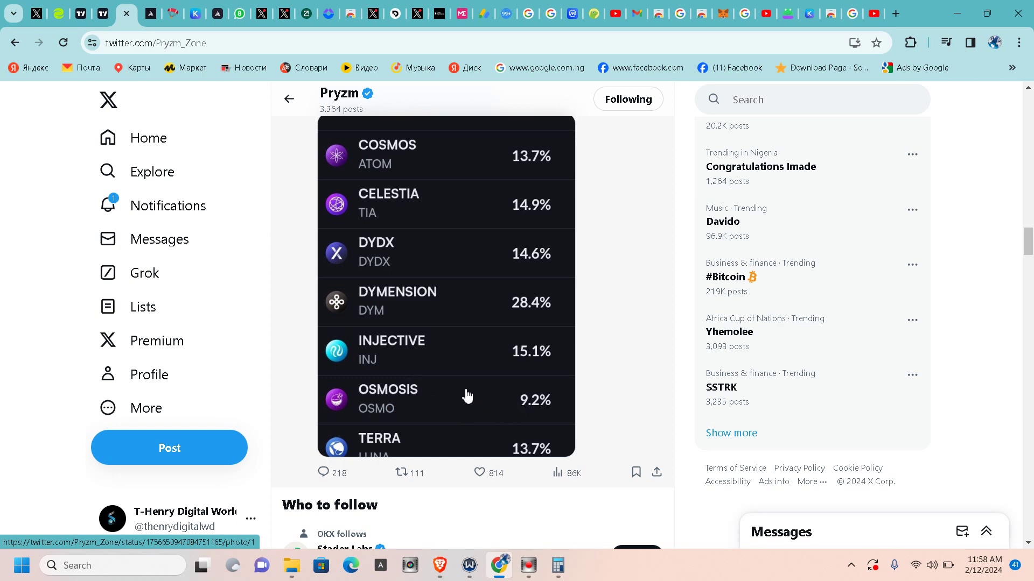
On the TradingView chart, load the Binance OSMOUSDT symbol and view its recent price movement.
click(103, 13)
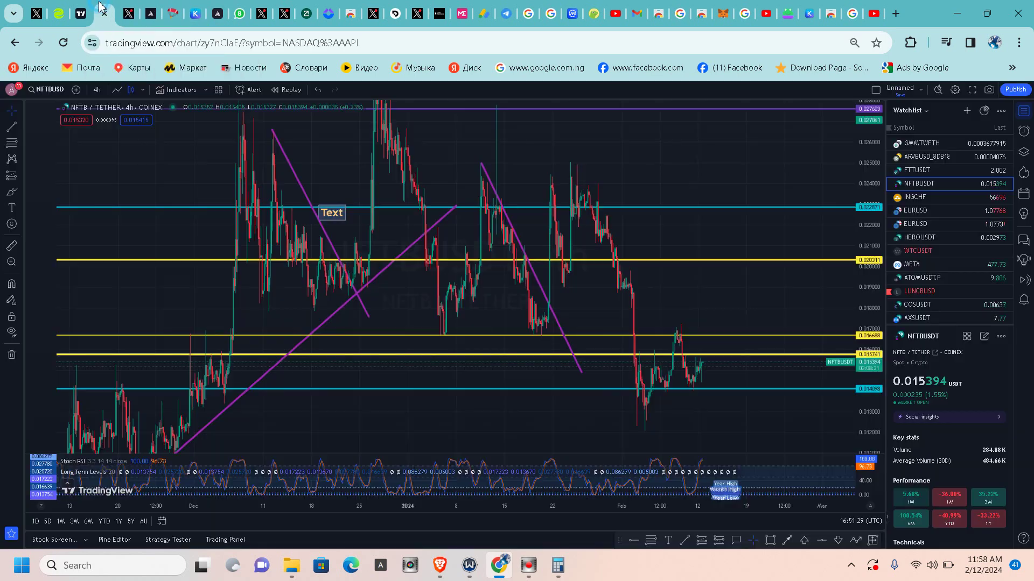
scroll(633, 319, up, 3)
scroll(588, 205, down, 4)
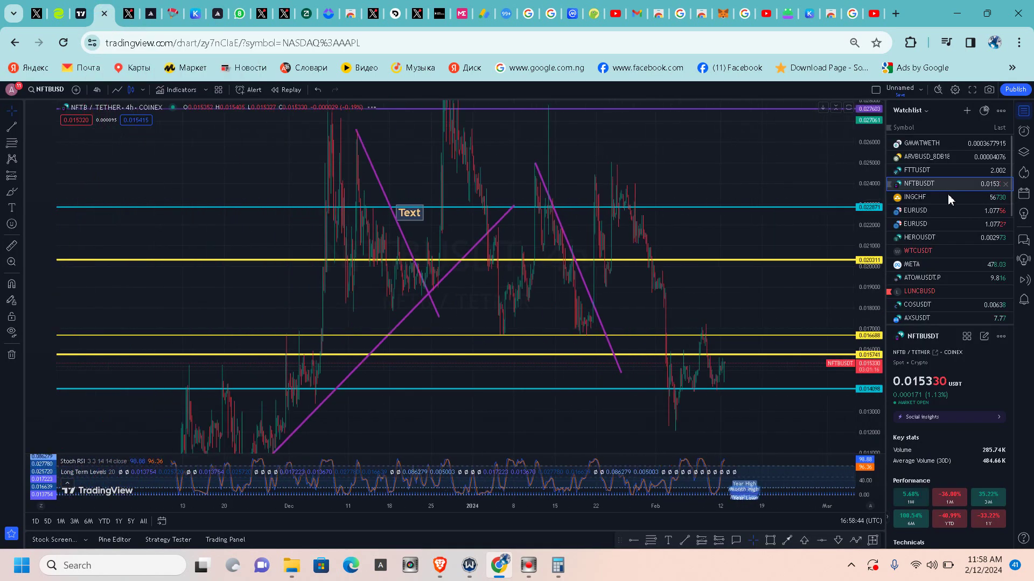
scroll(826, 334, down, 4)
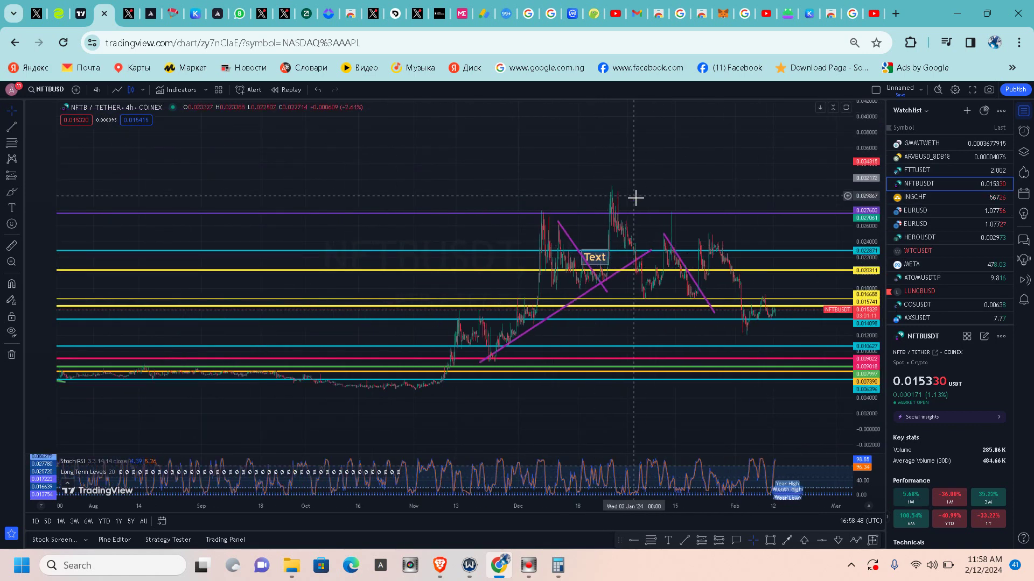
text(os)
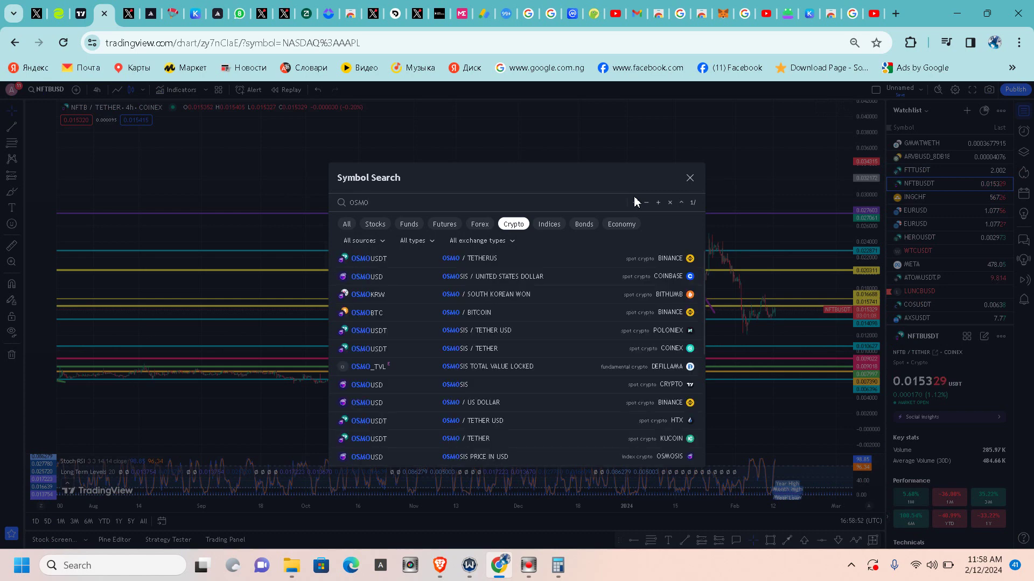
click(607, 259)
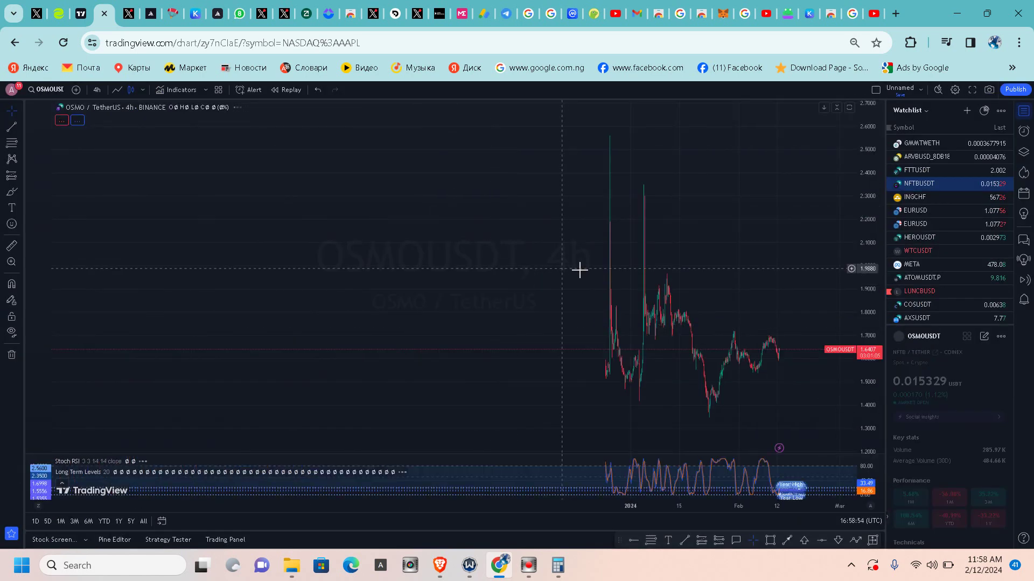
drag(690, 273, 484, 189)
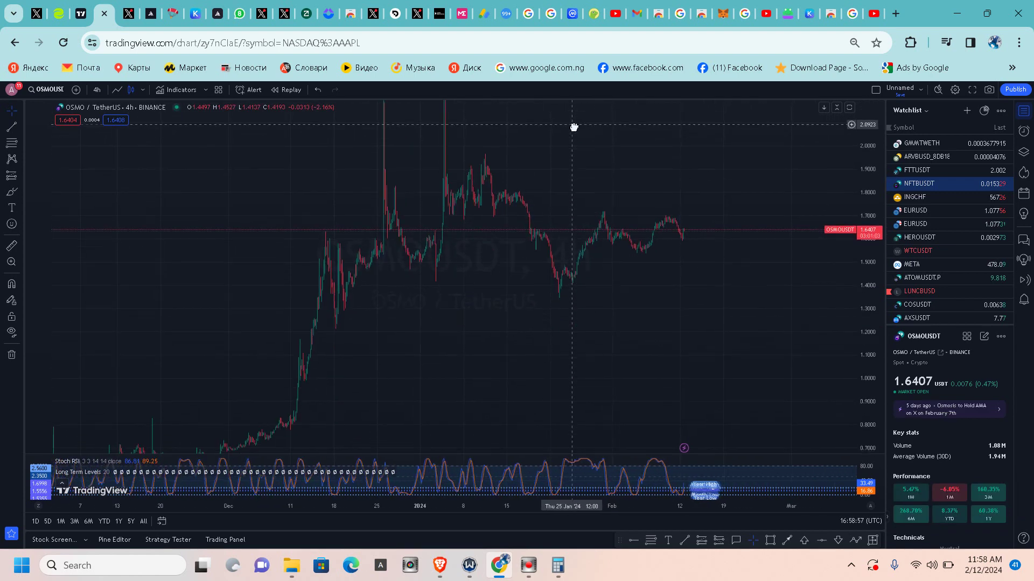
Set the OSMOUSDT chart to the 1 week interval and rescale it to examine the full price history.
click(97, 90)
click(129, 329)
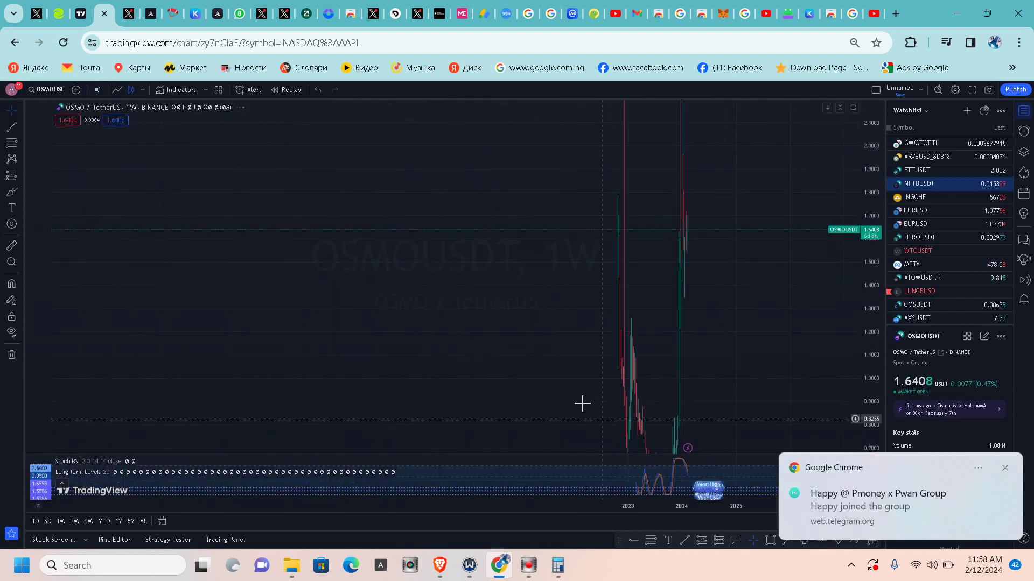
drag(874, 211, 875, 253)
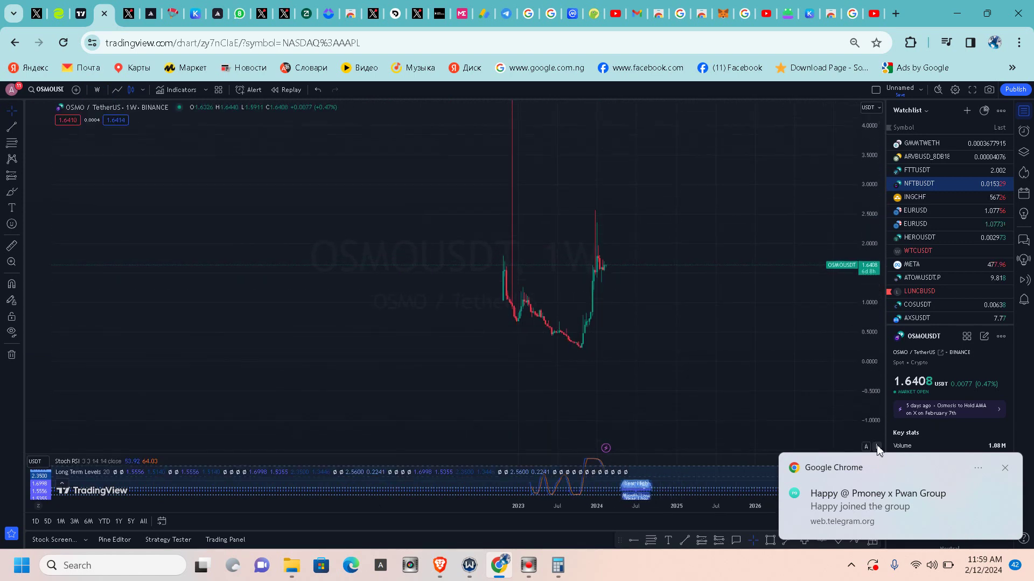
drag(625, 321, 503, 381)
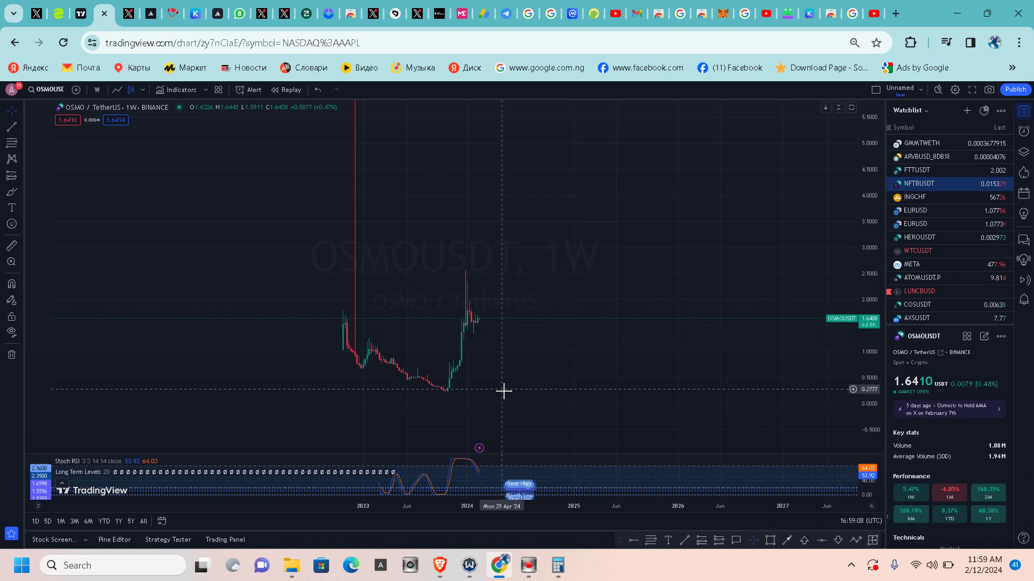
drag(478, 214, 543, 336)
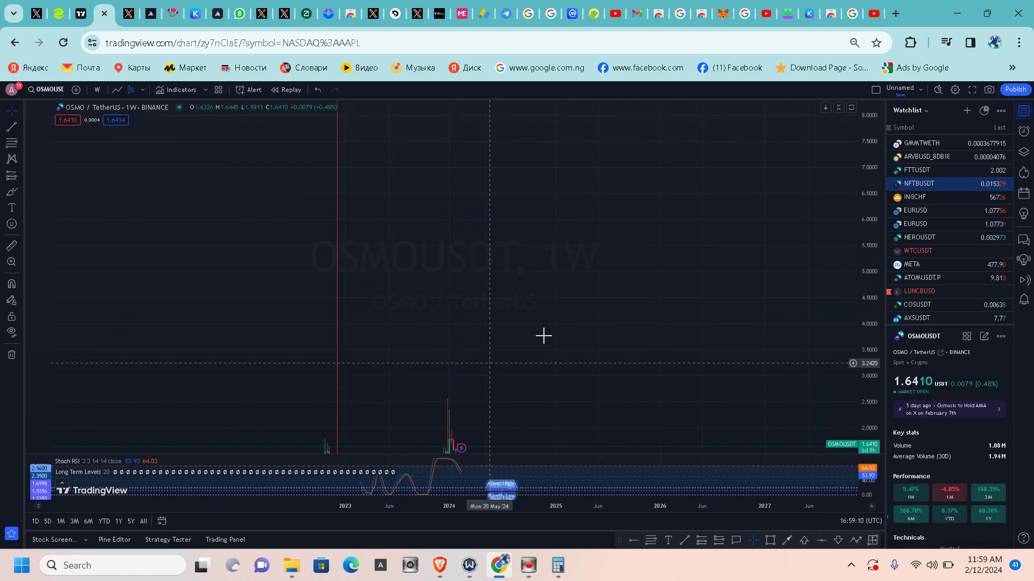
drag(864, 205, 777, 335)
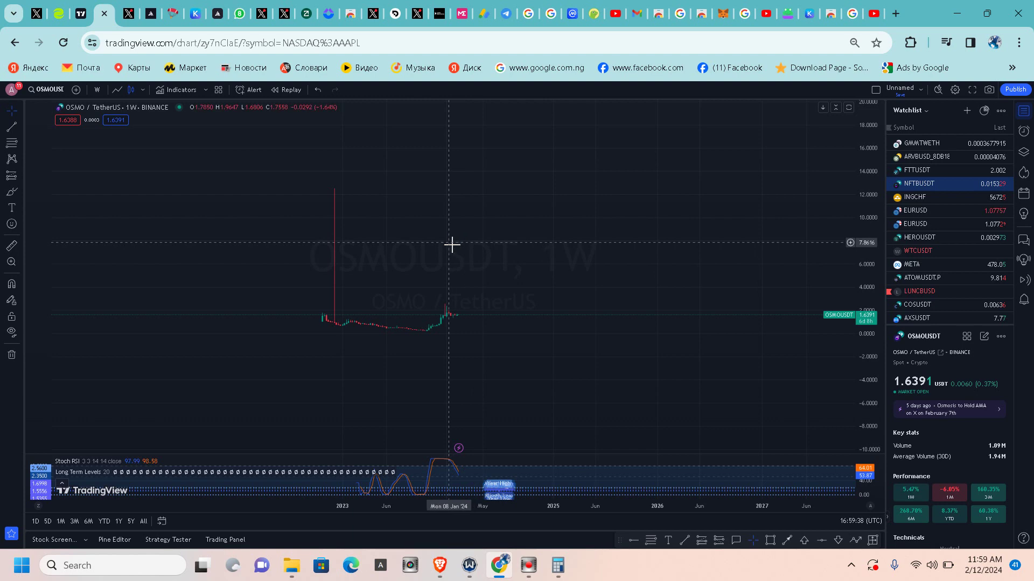
Load the Binance DYMUSDT symbol at the 4 hours interval and examine its price action since listing.
text(DYM)
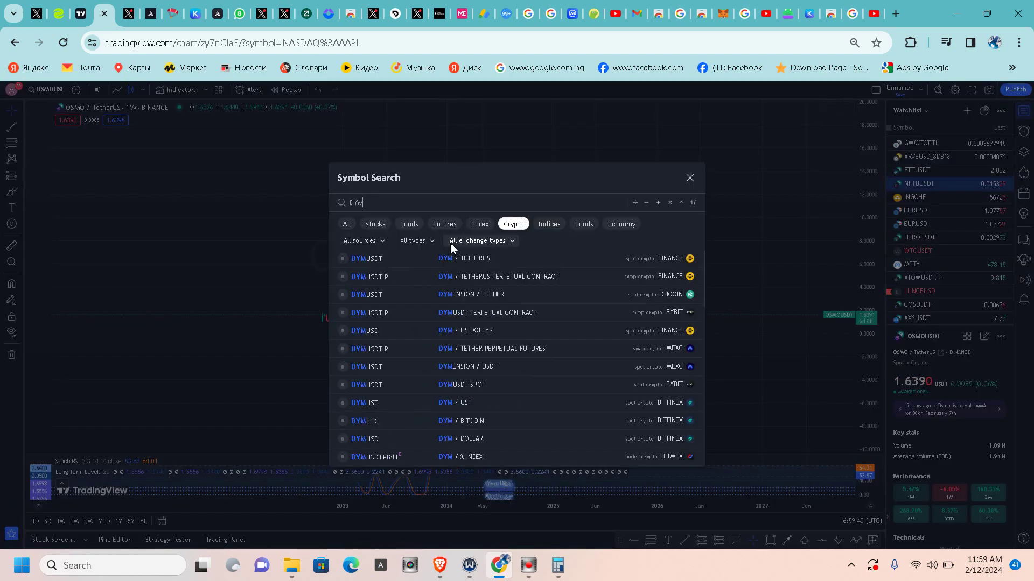
click(492, 261)
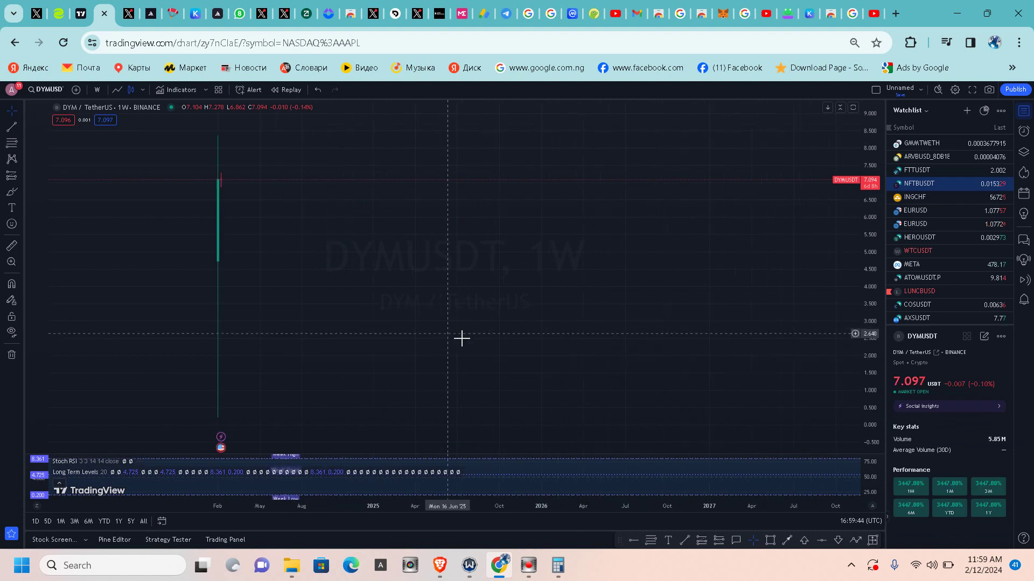
click(97, 90)
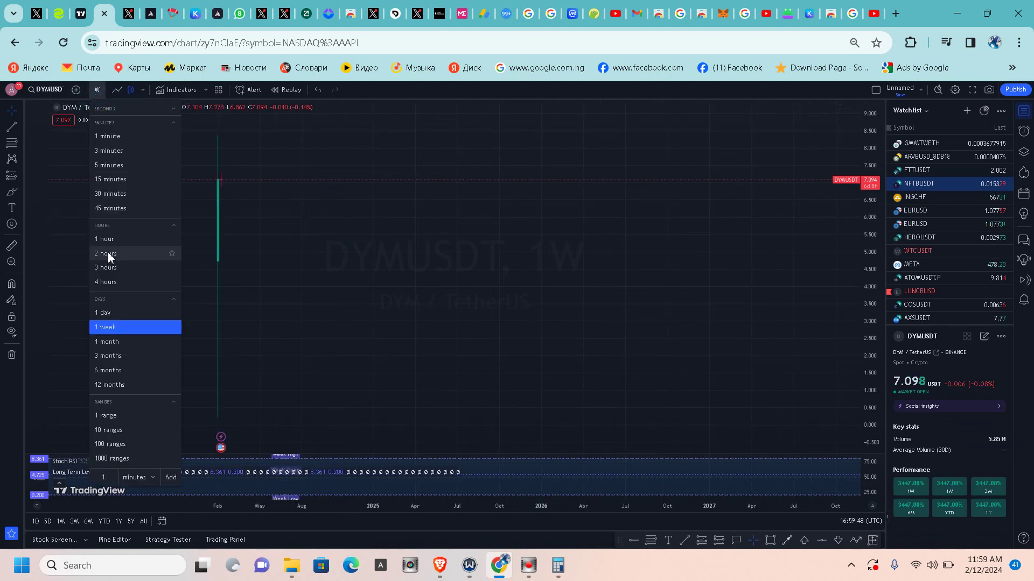
click(118, 281)
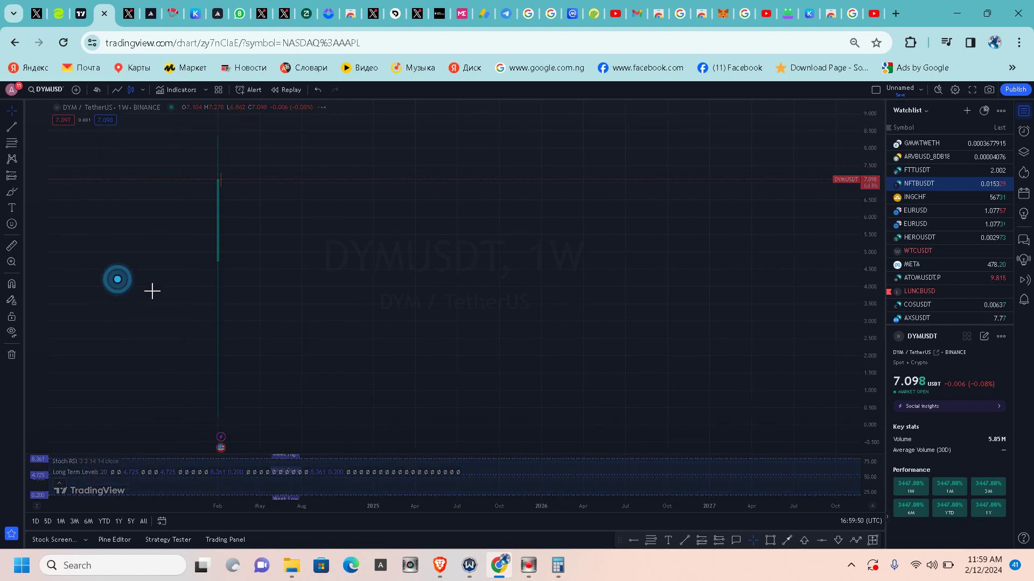
drag(343, 264, 573, 316)
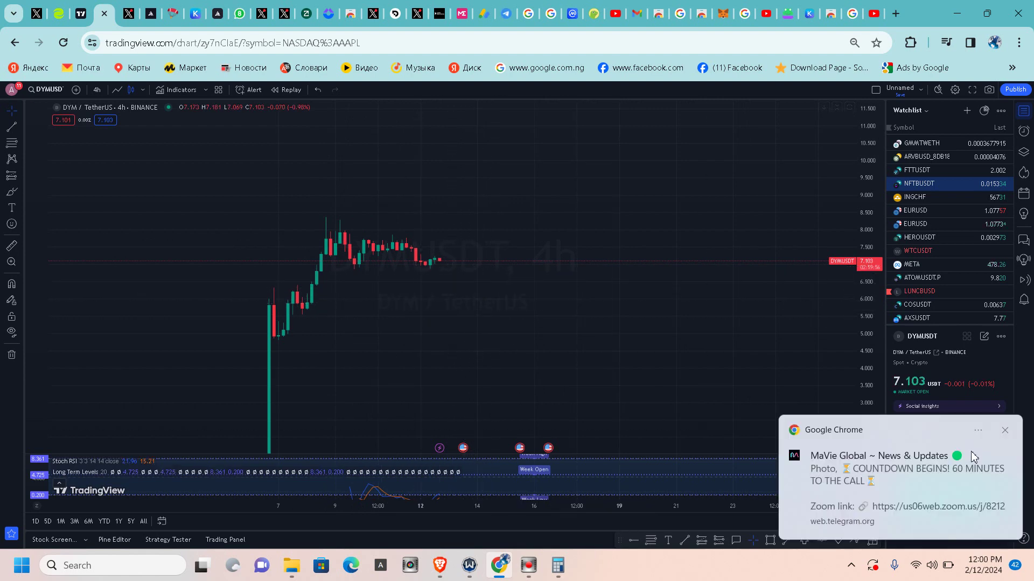
click(1005, 431)
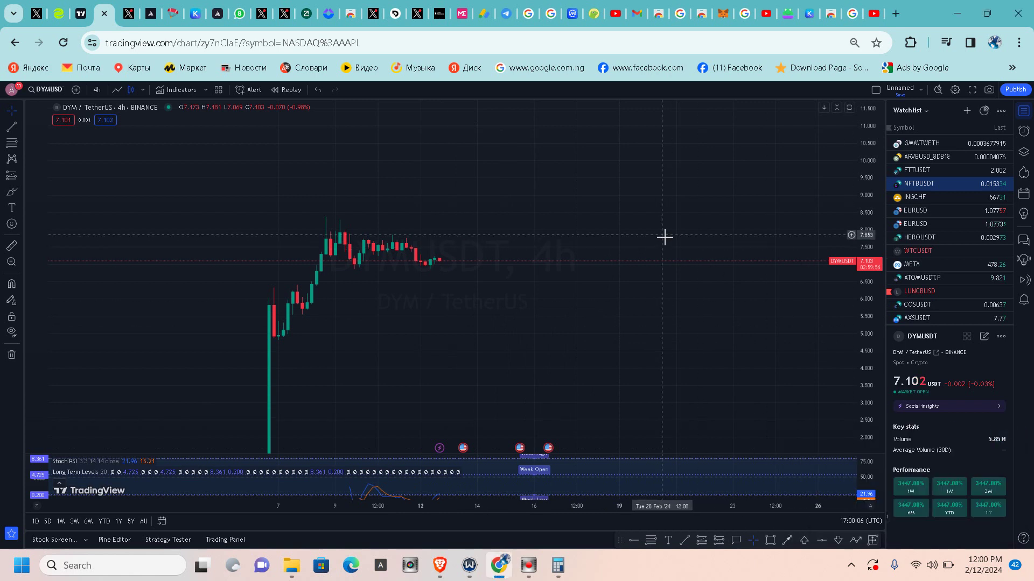
scroll(635, 240, up, 1)
scroll(609, 242, down, 1)
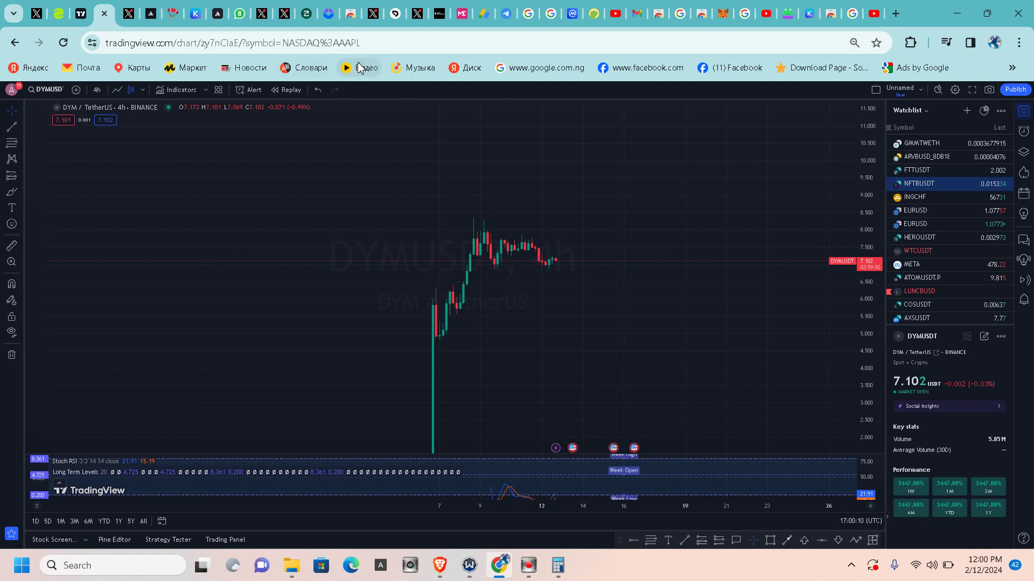
On the PRYZM info page, open StakeDrop - Airdrop Details and review the validator delegation links for each token.
click(147, 15)
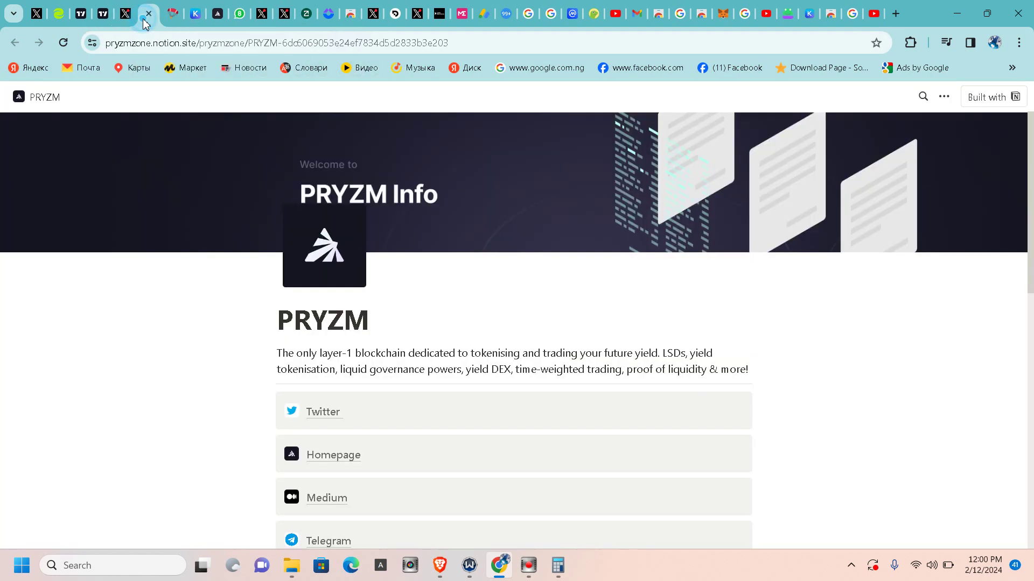
scroll(369, 296, down, 7)
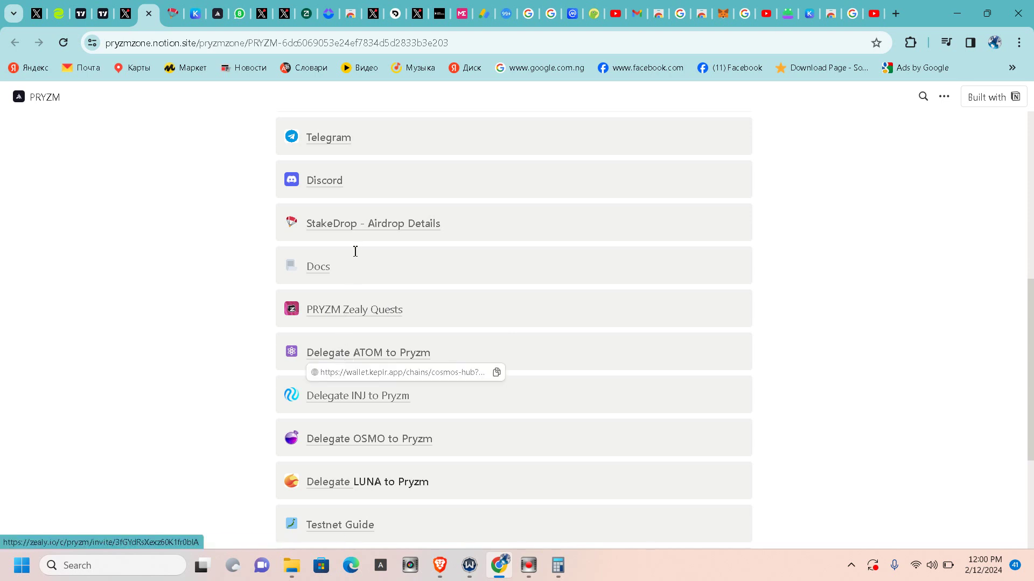
click(372, 224)
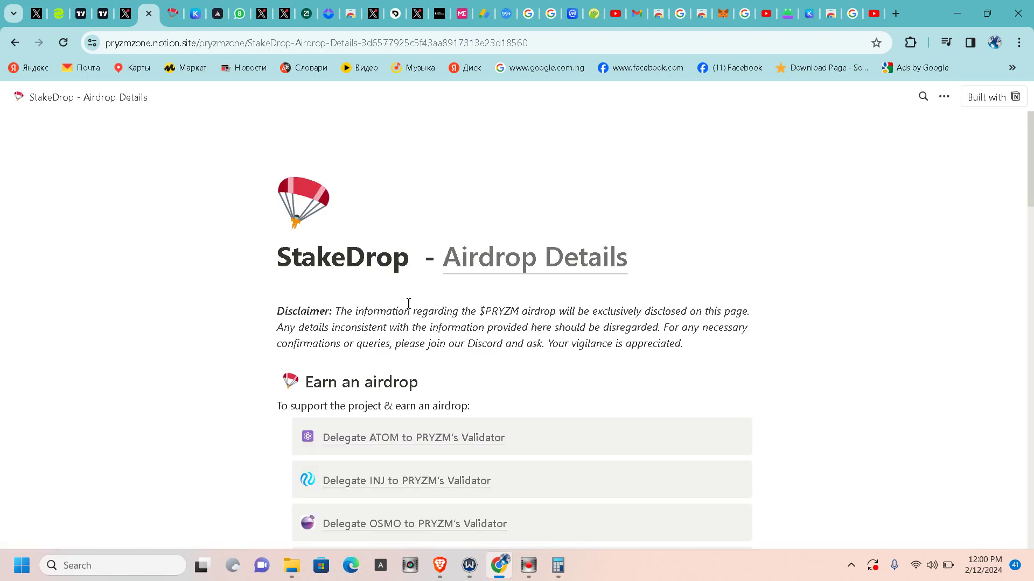
scroll(416, 342, down, 8)
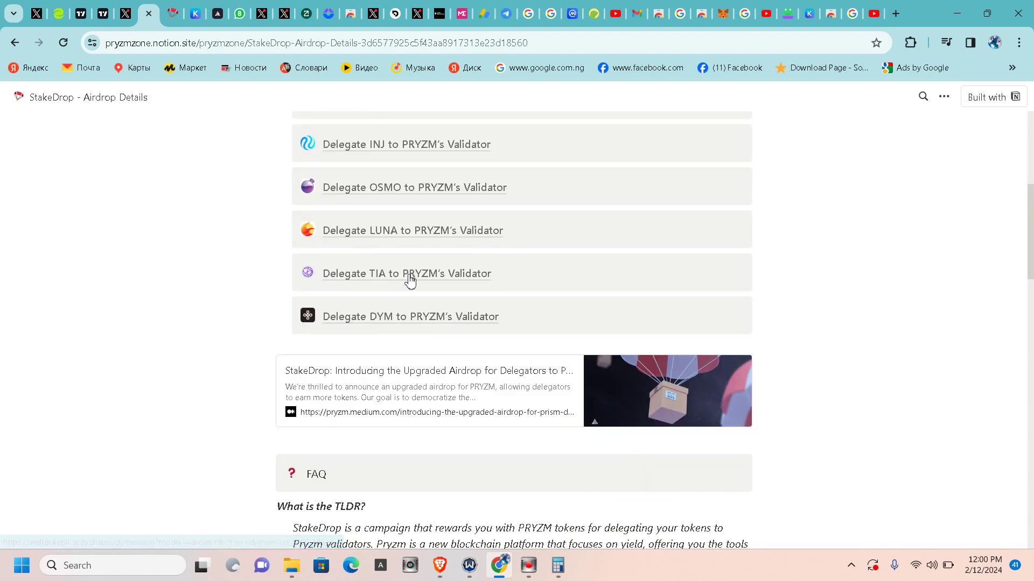
scroll(438, 236, up, 4)
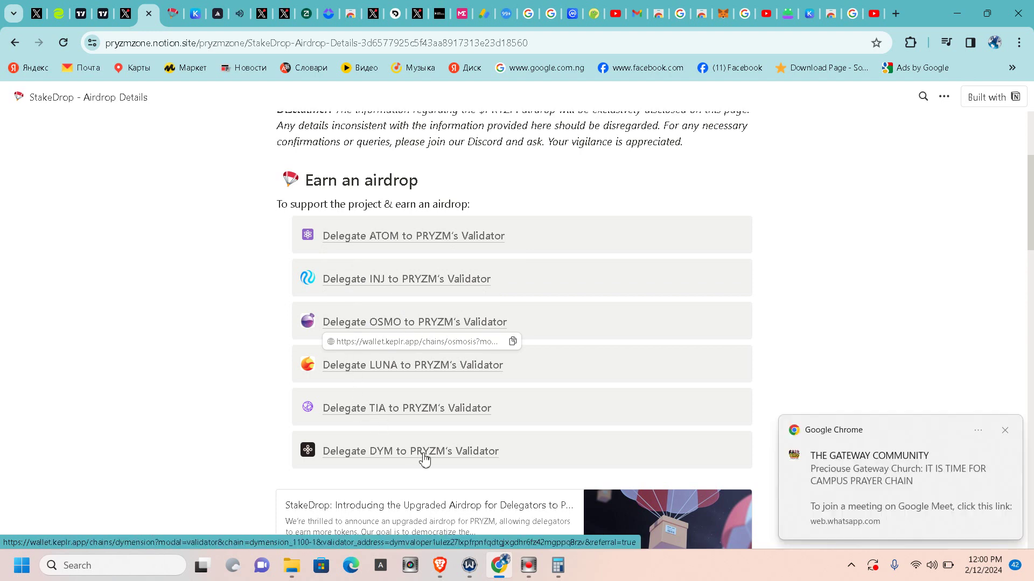
Open the Delegate OSMO to PRYZM's Validator link, view the PRYZM | StakeDrop validator dialog and close it.
click(384, 322)
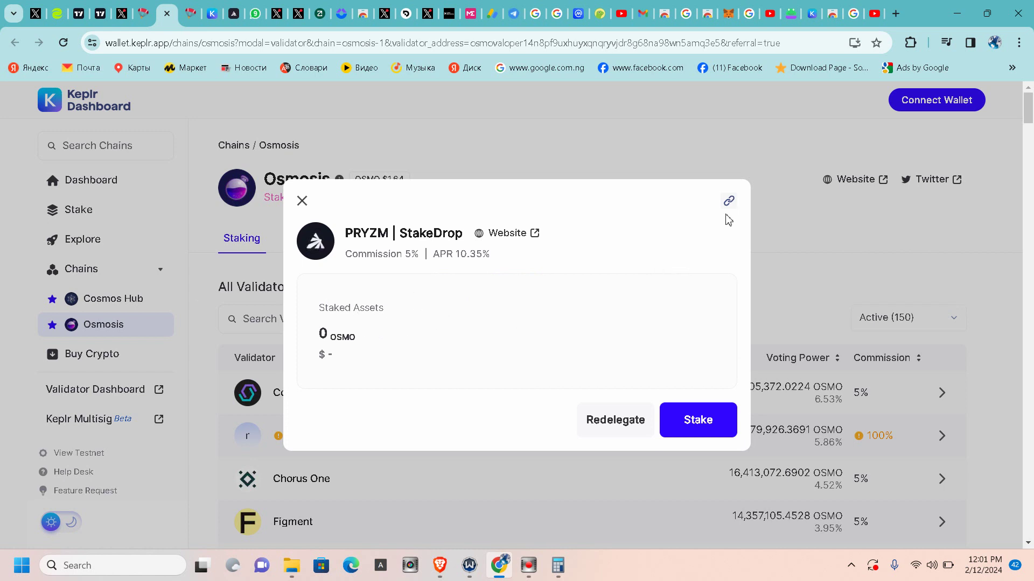
click(302, 202)
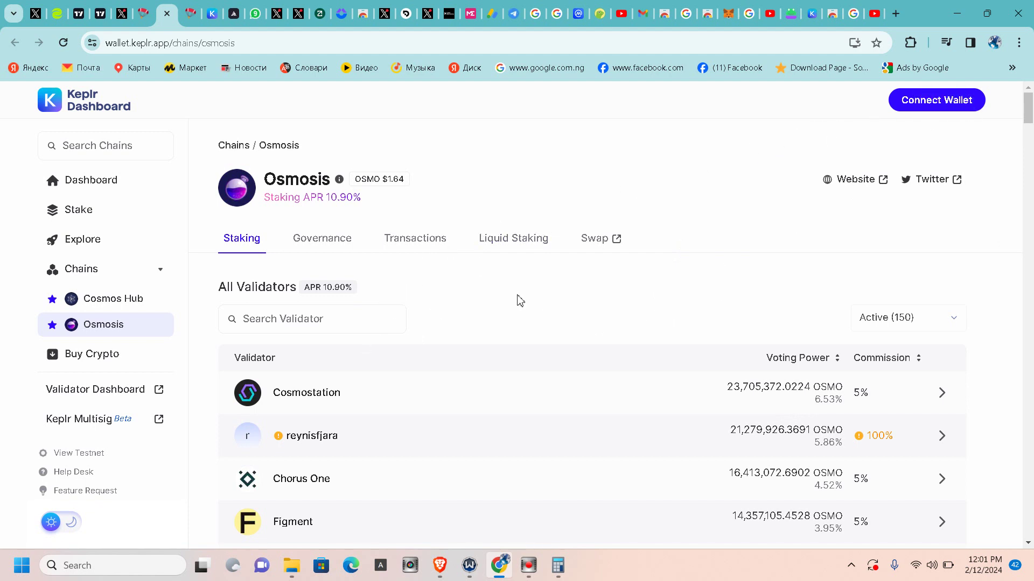
Switch to Brave, reload the Osmosis page on the Keplr Dashboard and open the Manage Staking dialog.
click(439, 565)
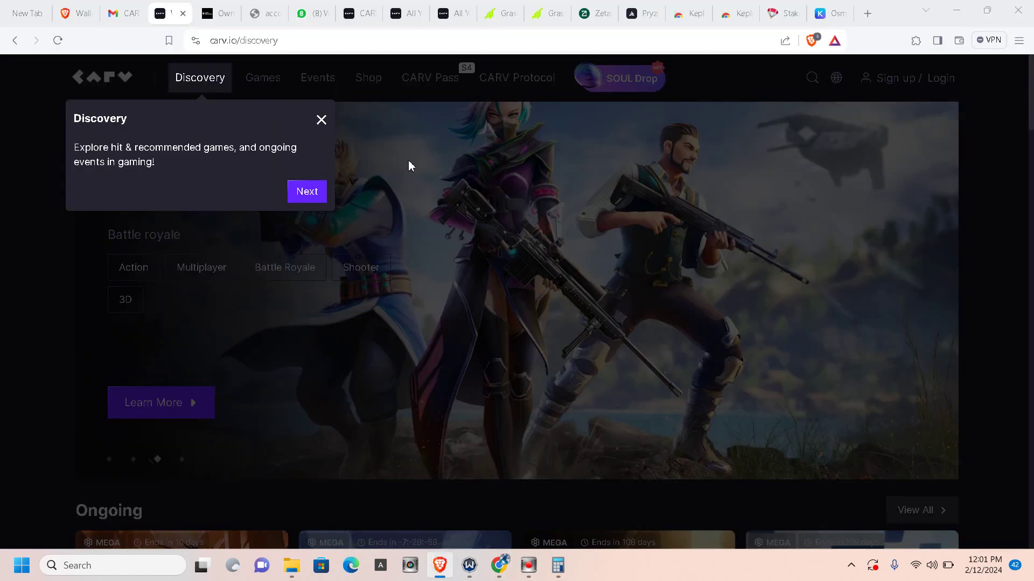
click(782, 13)
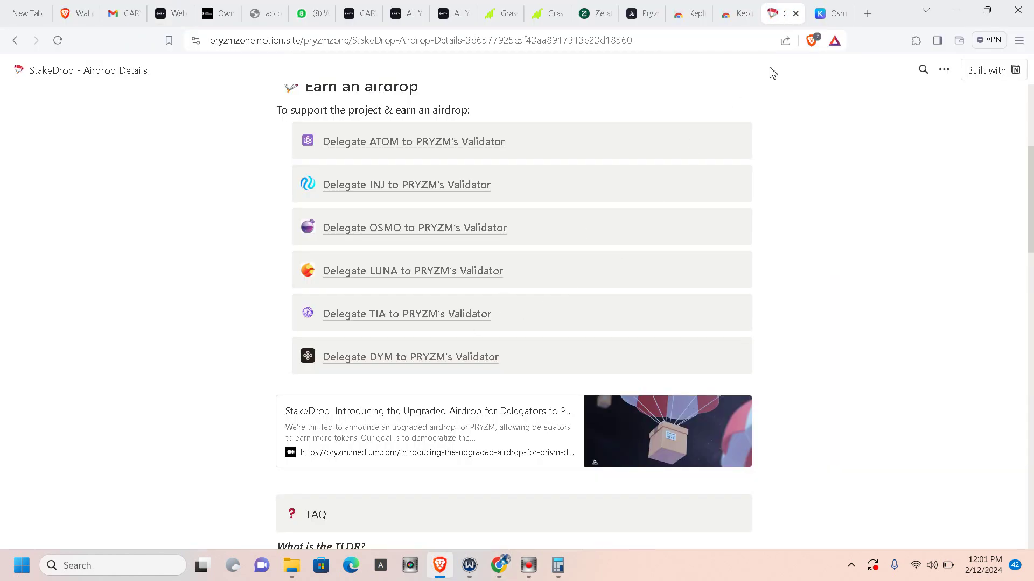
click(738, 13)
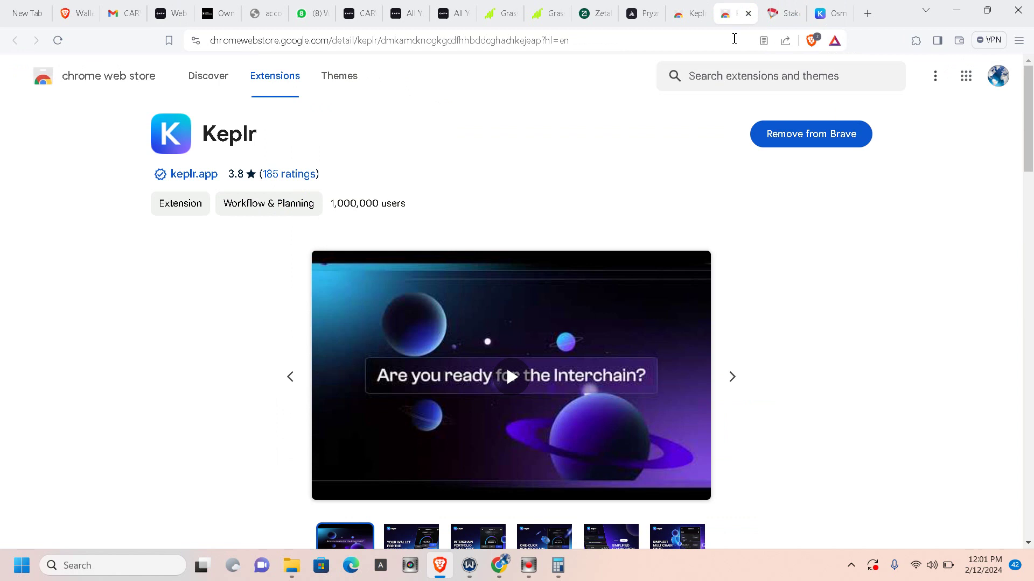
click(834, 14)
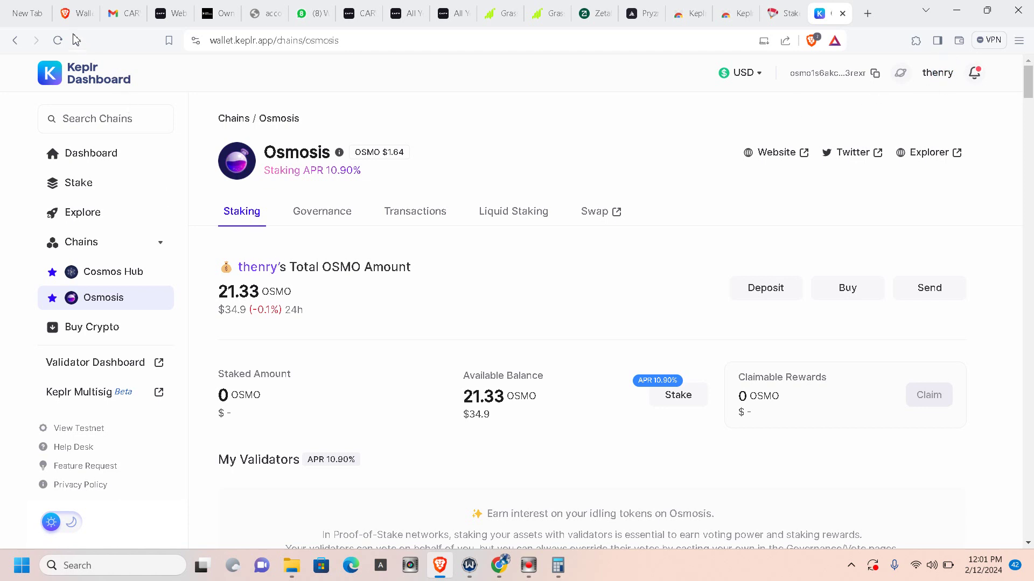
click(57, 41)
click(91, 187)
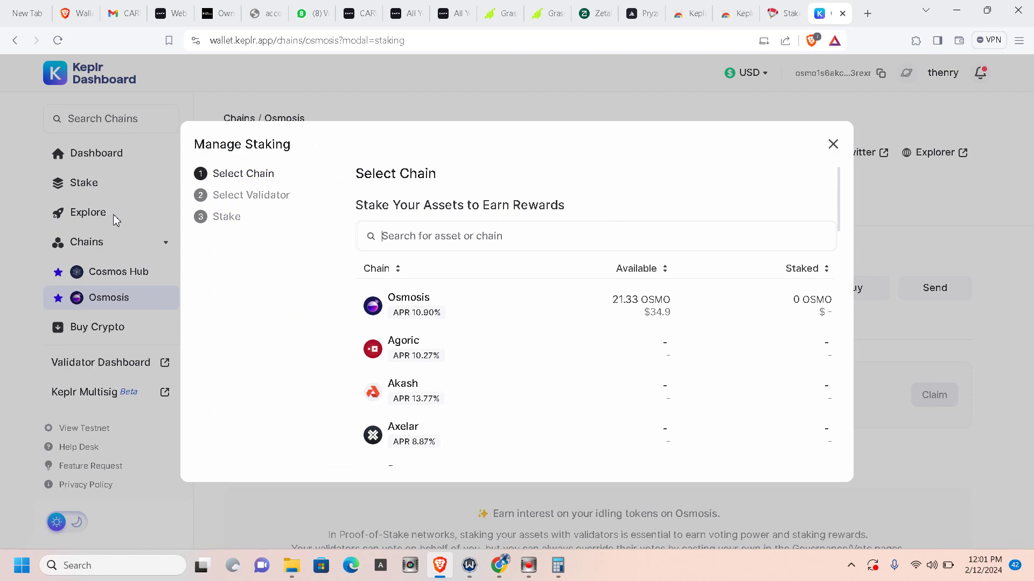
Examine the list of stakeable chains in the Manage Staking dialog, from Osmosis through Shentu and back.
click(93, 185)
click(83, 188)
scroll(485, 365, down, 4)
scroll(484, 365, down, 2)
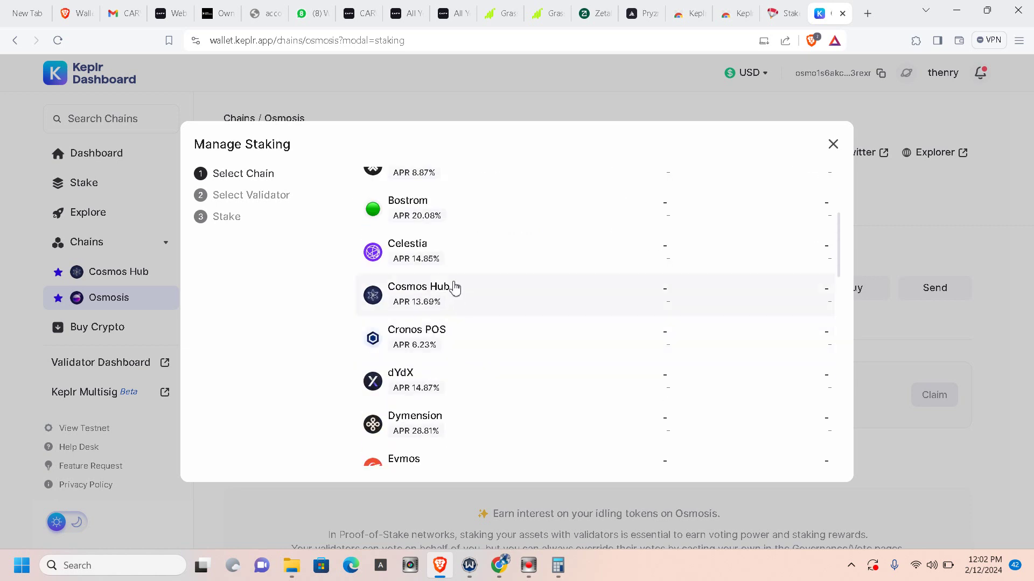
scroll(458, 302, down, 18)
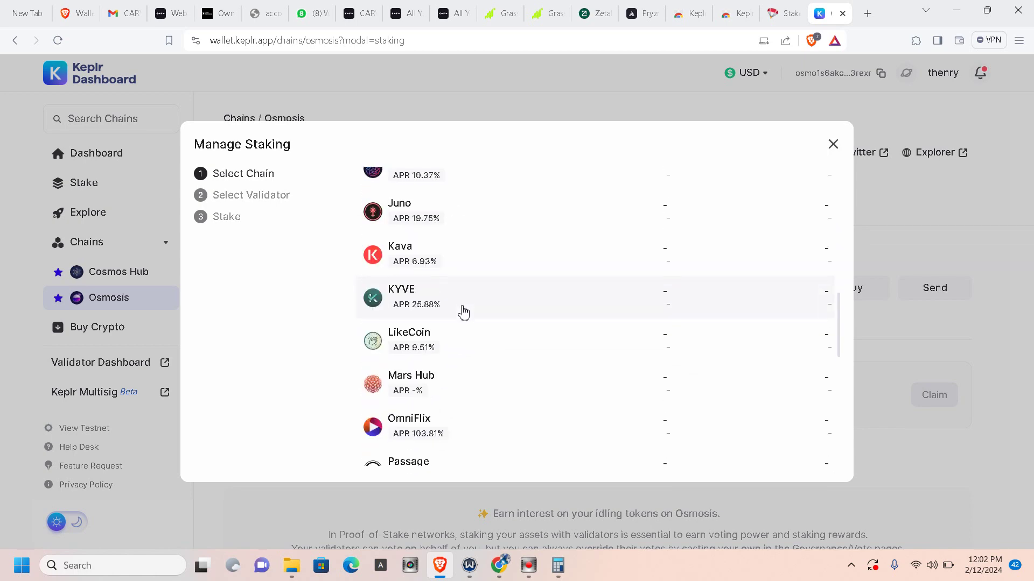
scroll(464, 314, up, 2)
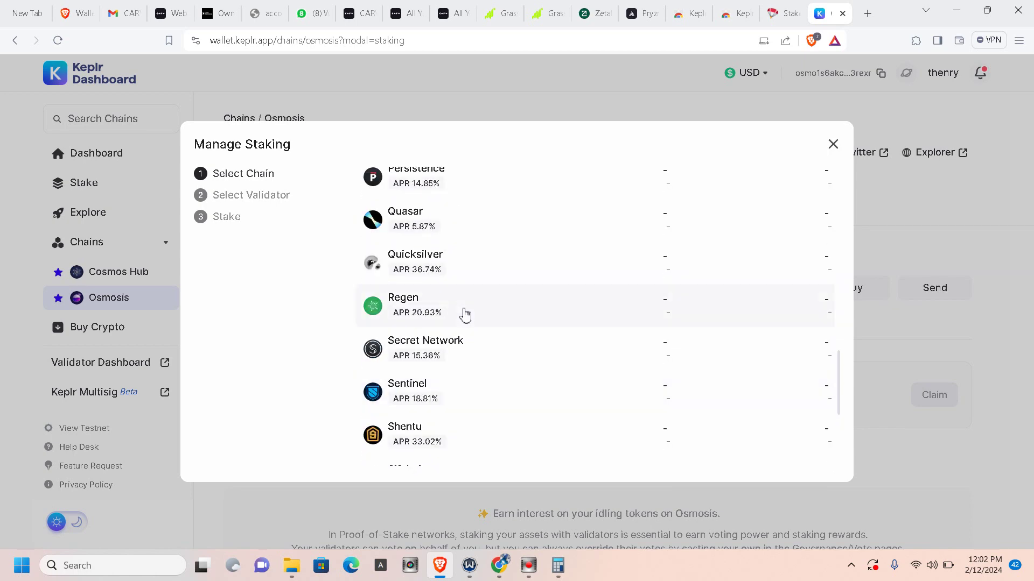
scroll(465, 315, up, 20)
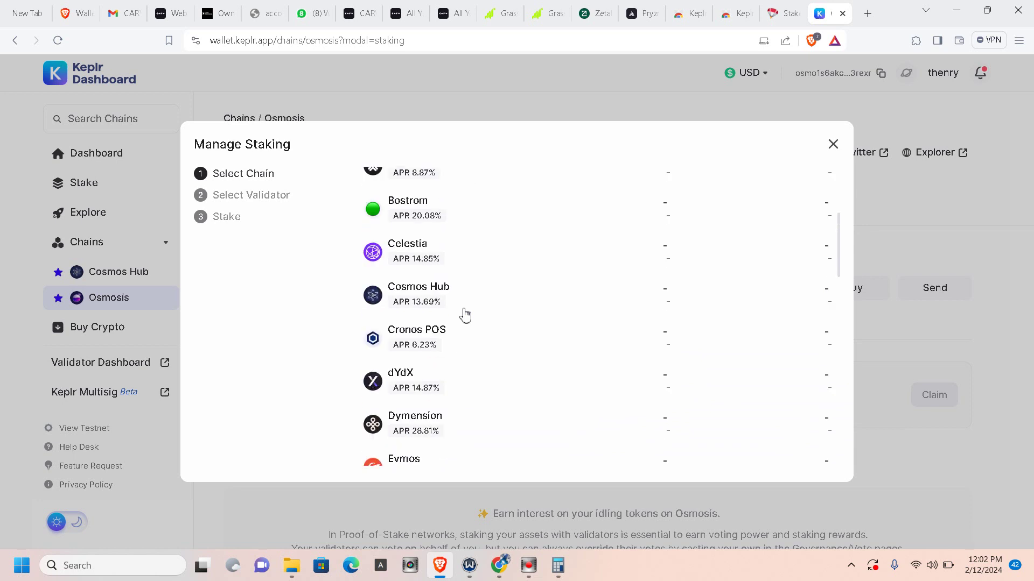
scroll(464, 312, up, 6)
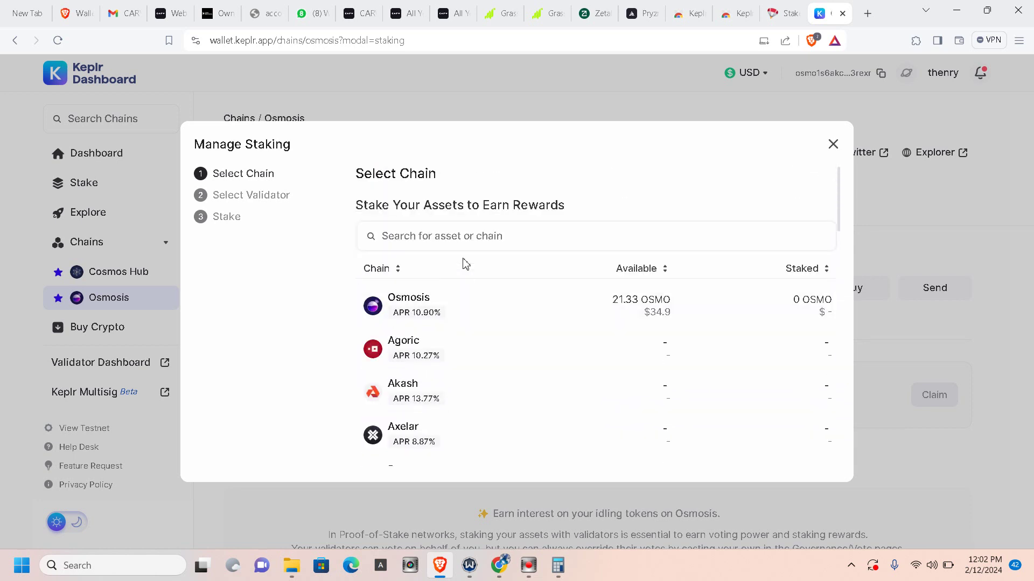
Search the stakeable chains for "pry", dismiss the desktop notifications and clear the search.
click(466, 236)
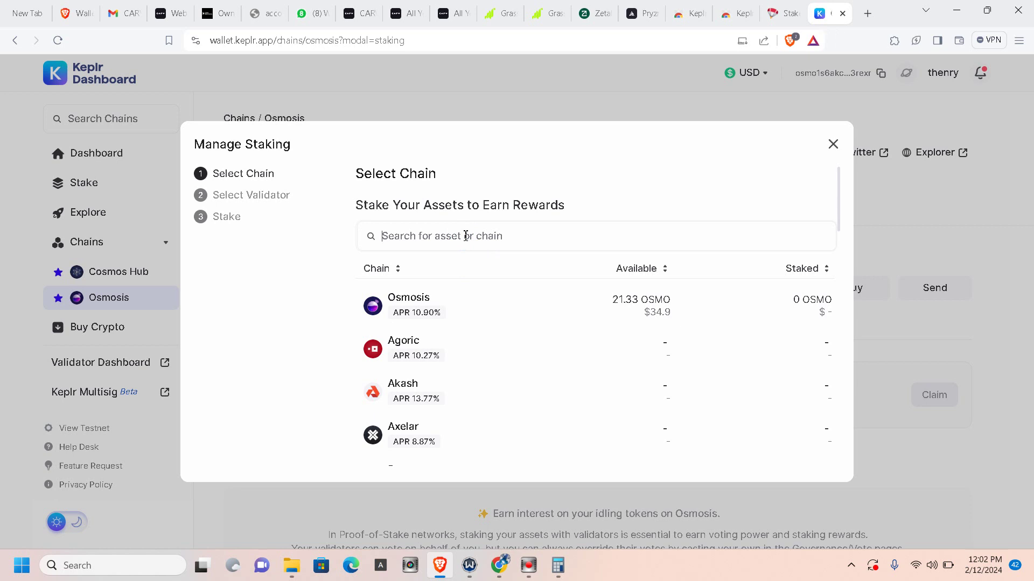
text(pr)
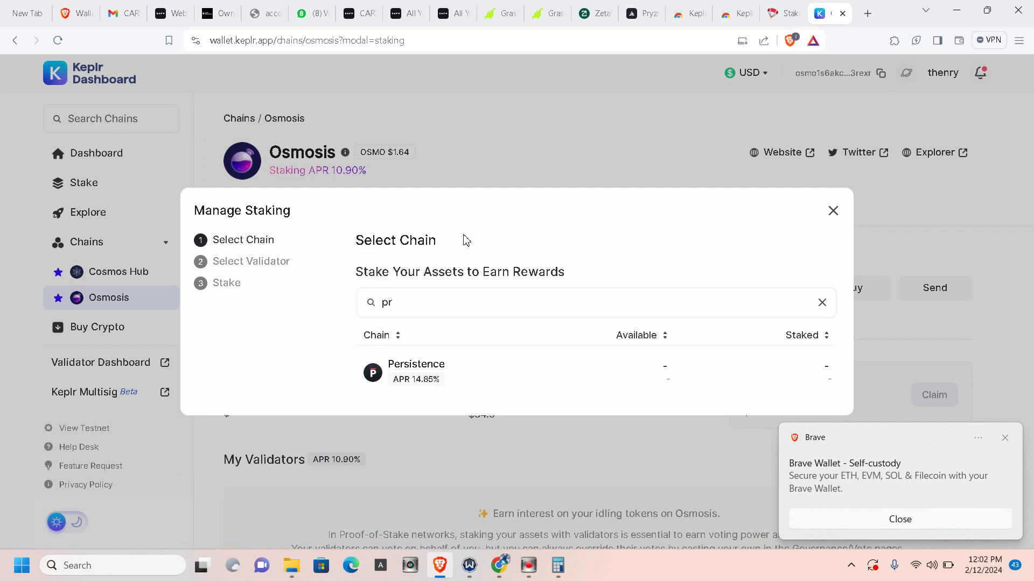
key(BackSpace)
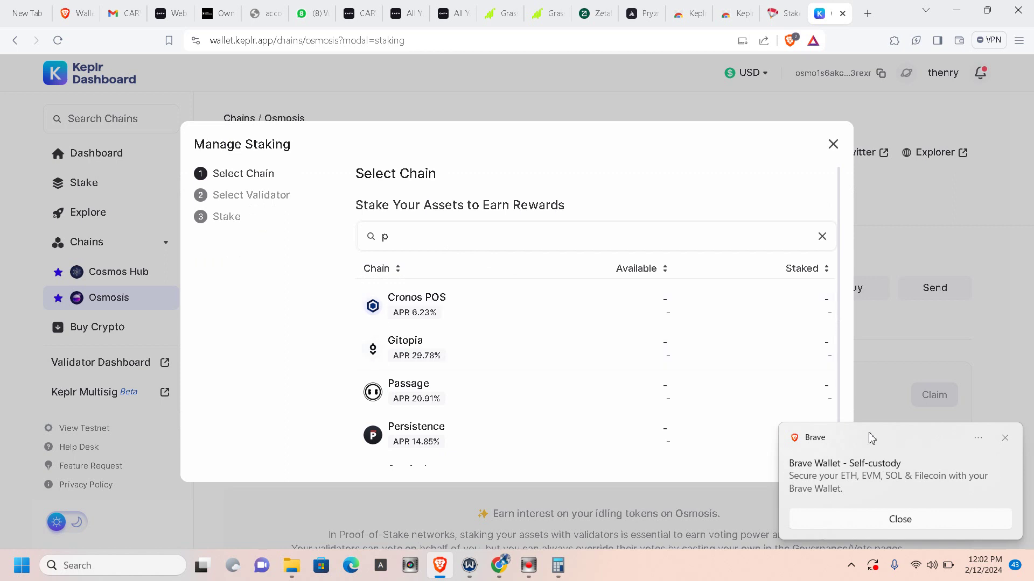
click(1005, 438)
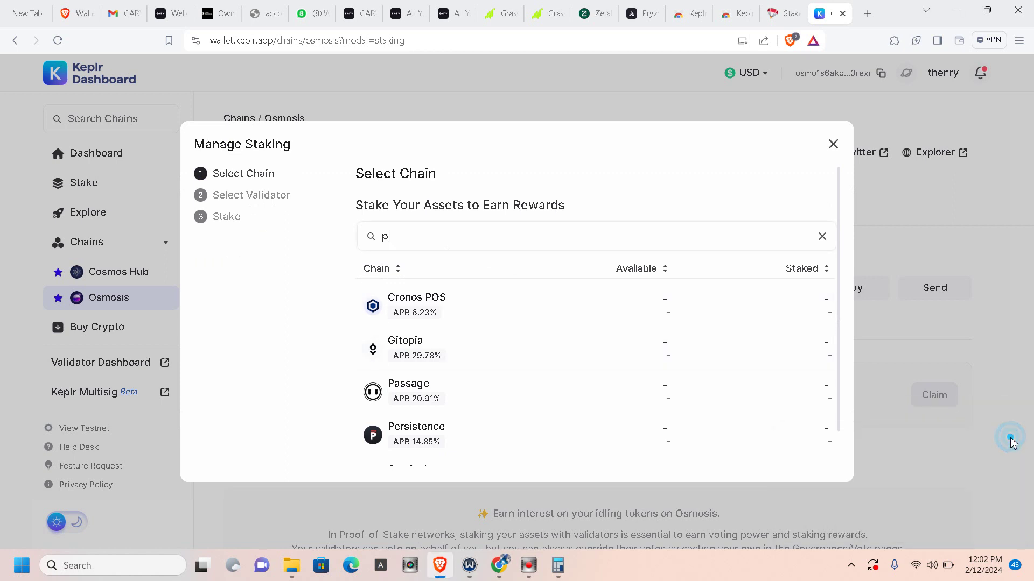
click(446, 243)
click(446, 242)
click(432, 237)
text(ry)
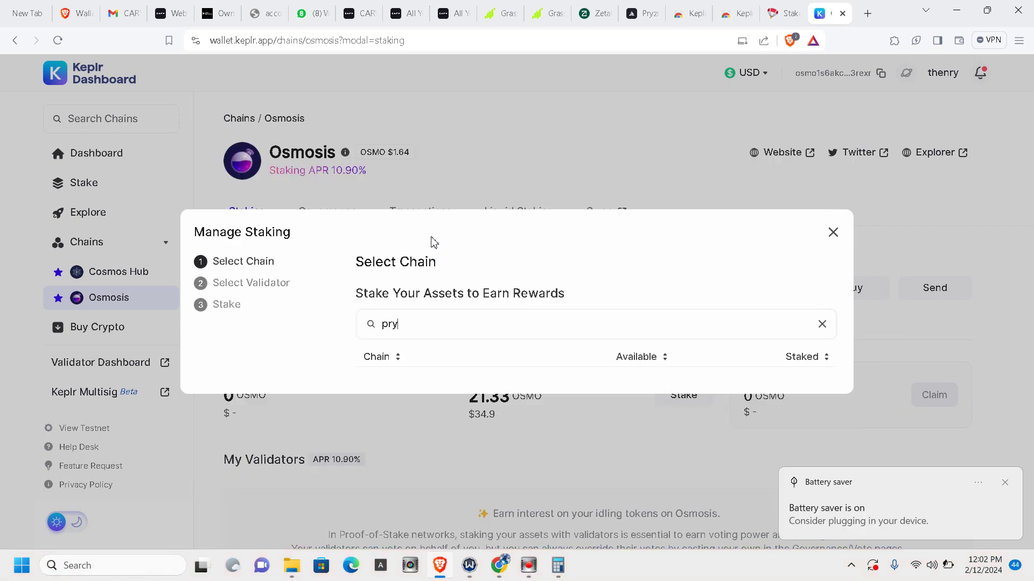
click(1006, 482)
click(822, 323)
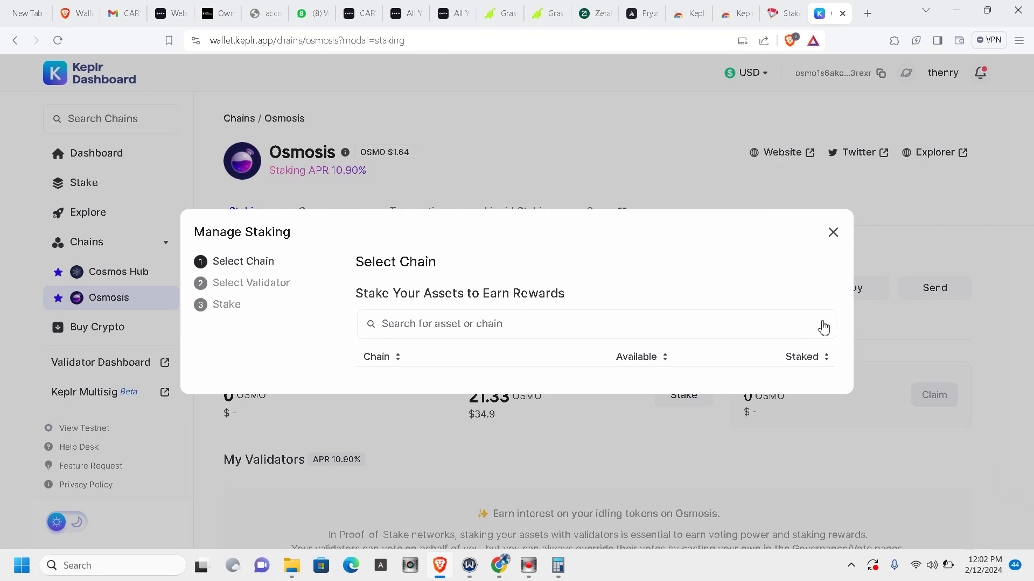
Close the Manage Staking dialog after viewing Osmosis validators, reopen it and select Osmosis as the chain.
click(579, 315)
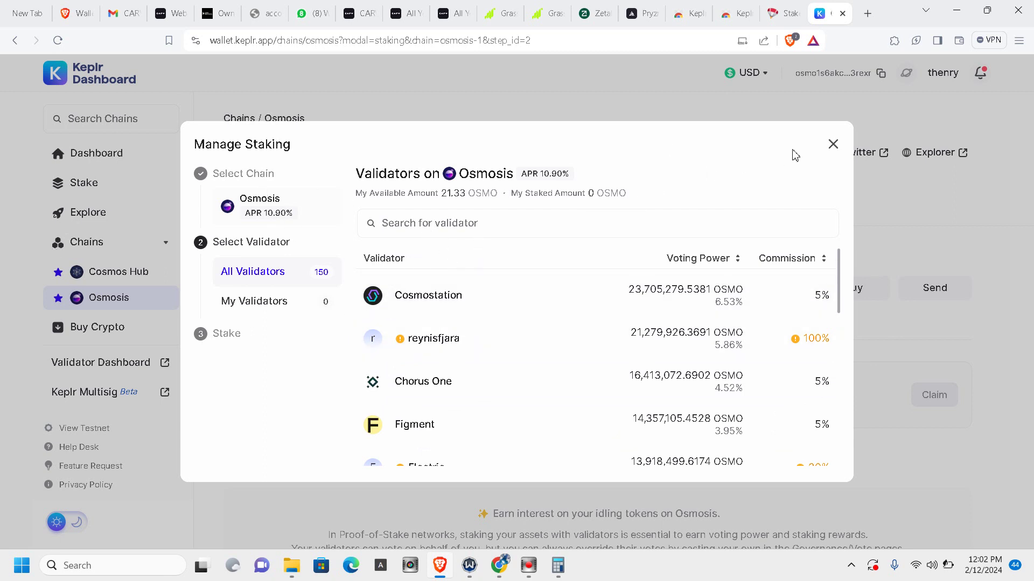
click(833, 144)
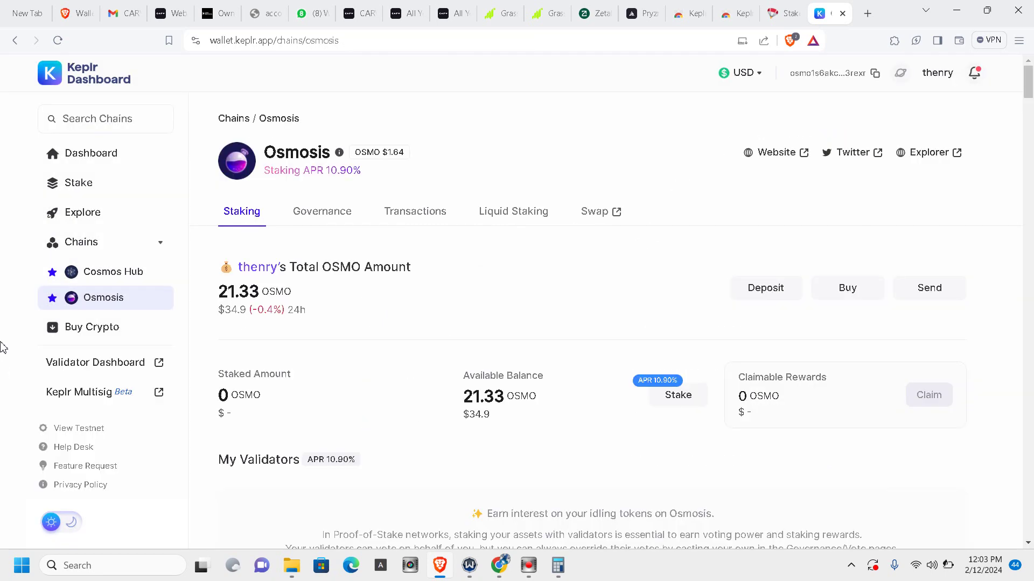
click(105, 194)
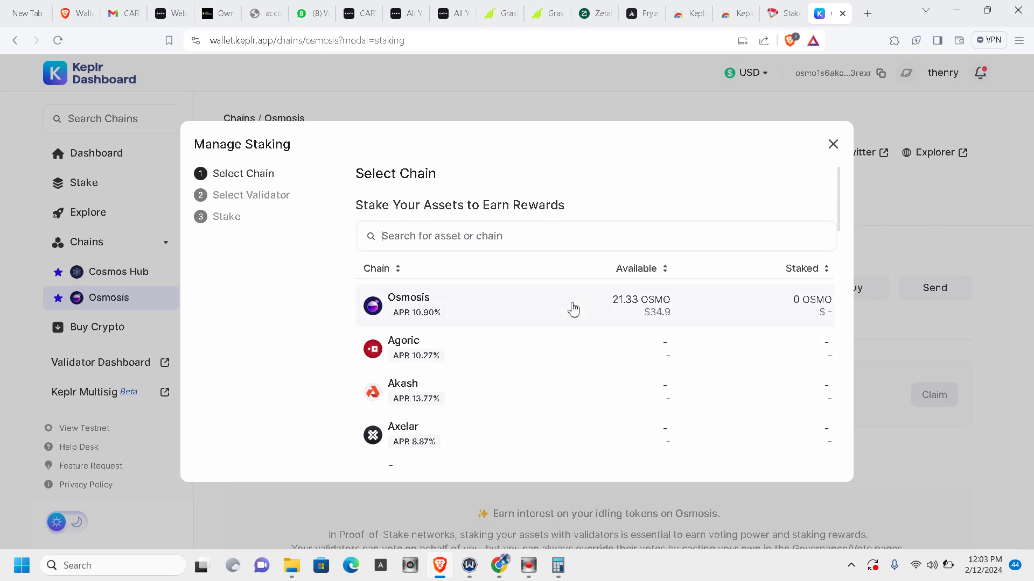
click(476, 303)
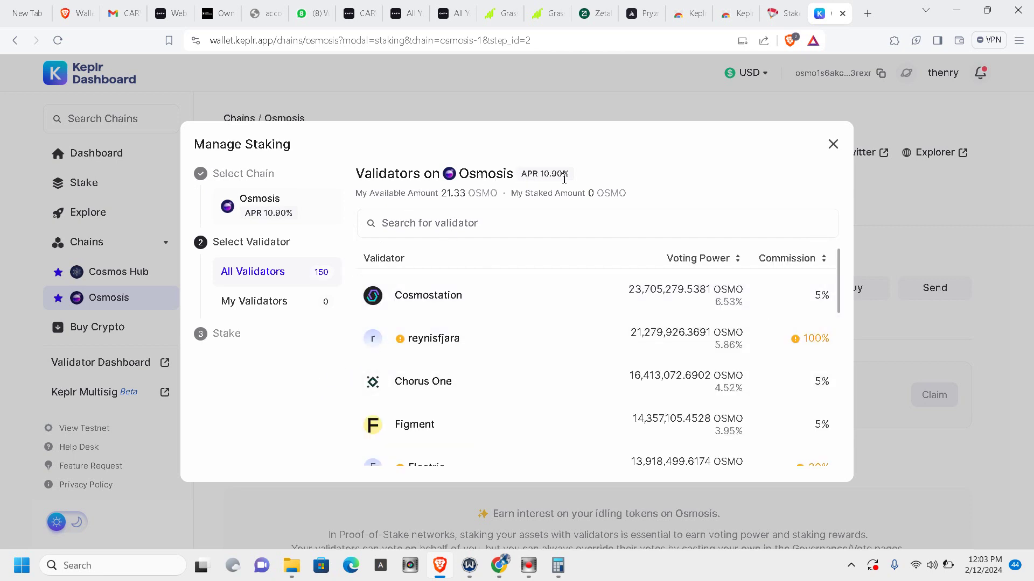
Search the Osmosis validators for "pr" and select the PRYZM | StakeDrop validator.
mouse_move(453, 203)
click(473, 223)
scroll(450, 314, down, 15)
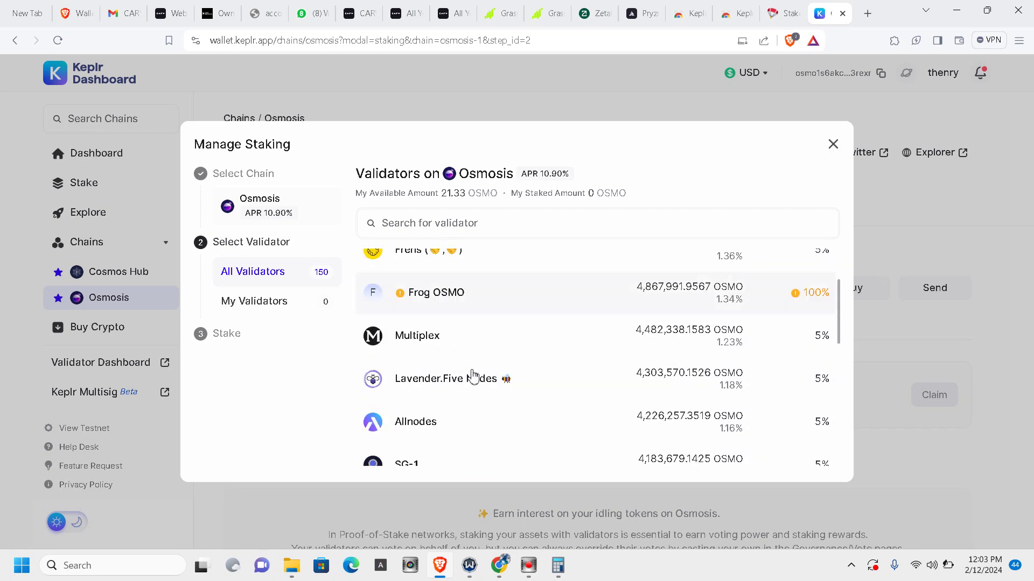
scroll(471, 374, up, 15)
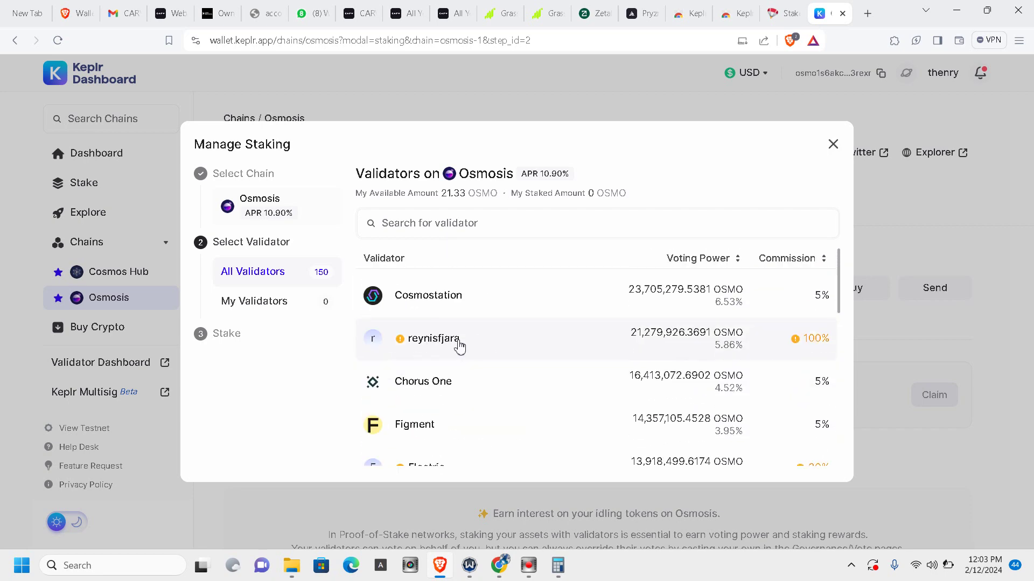
click(425, 221)
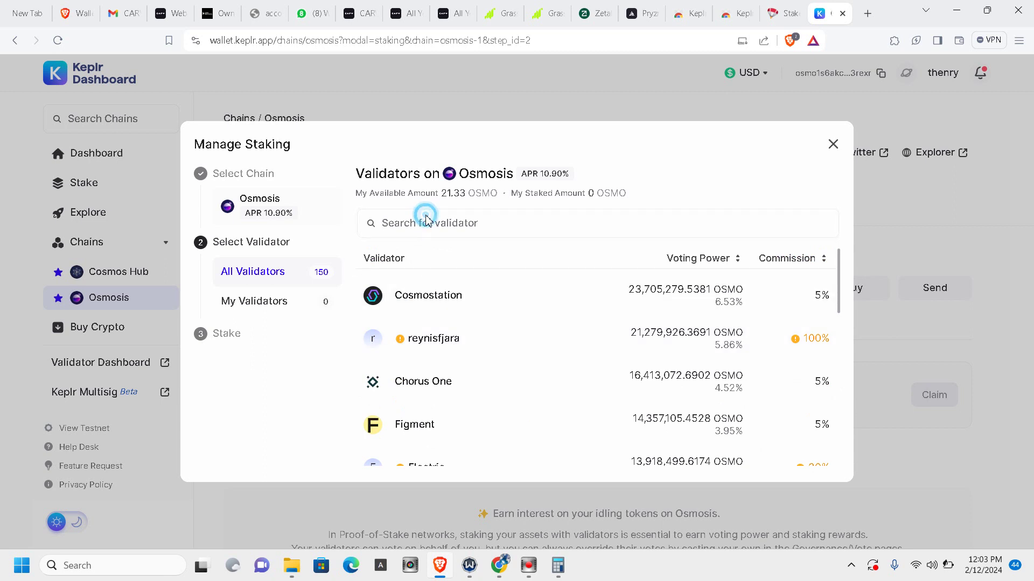
text(pr)
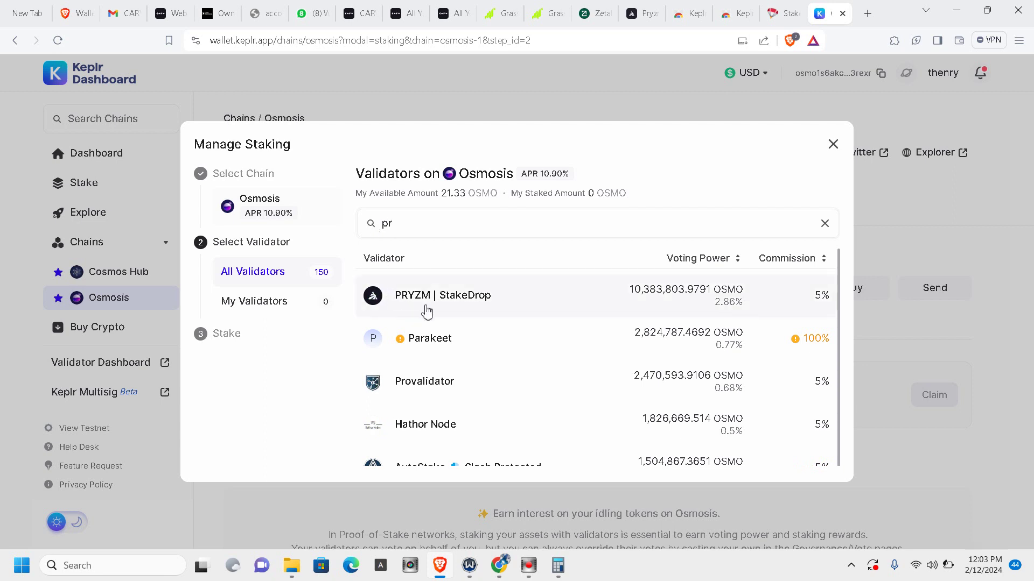
click(461, 305)
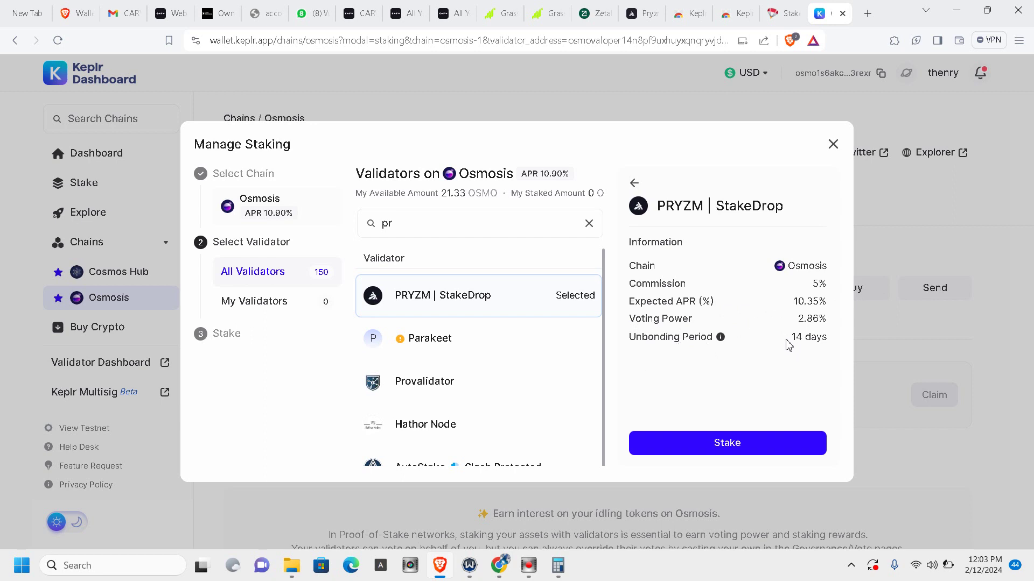
Read the unbonding period explanation and continue staking to PRYZM | StakeDrop despite the top 10 validators notice.
mouse_move(725, 340)
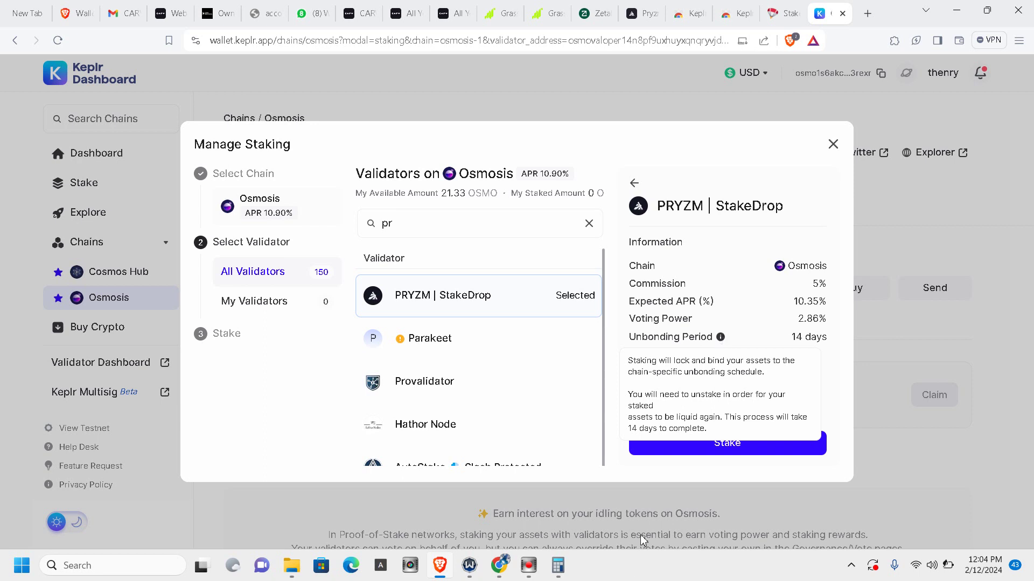
click(740, 452)
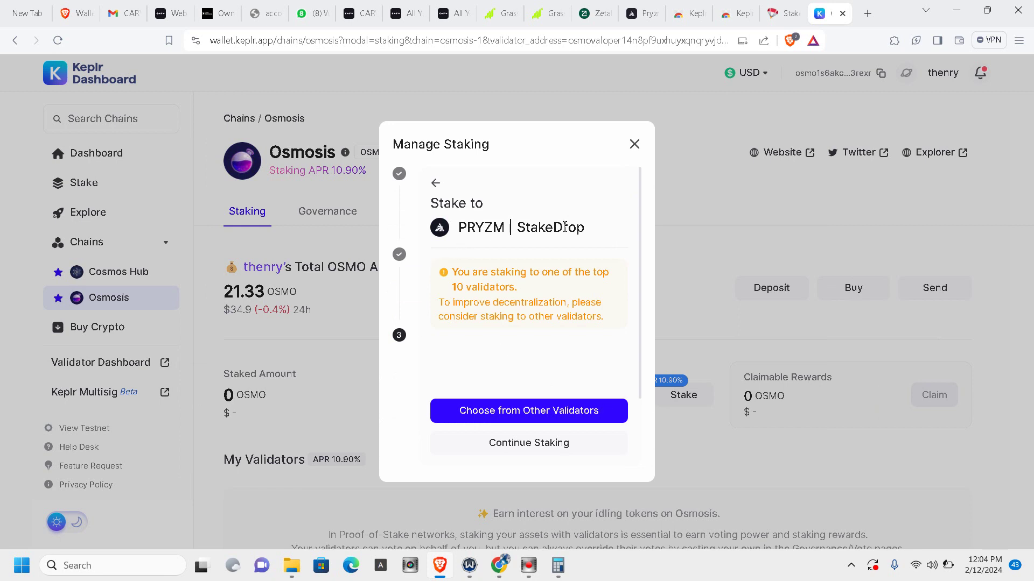
scroll(484, 285, down, 1)
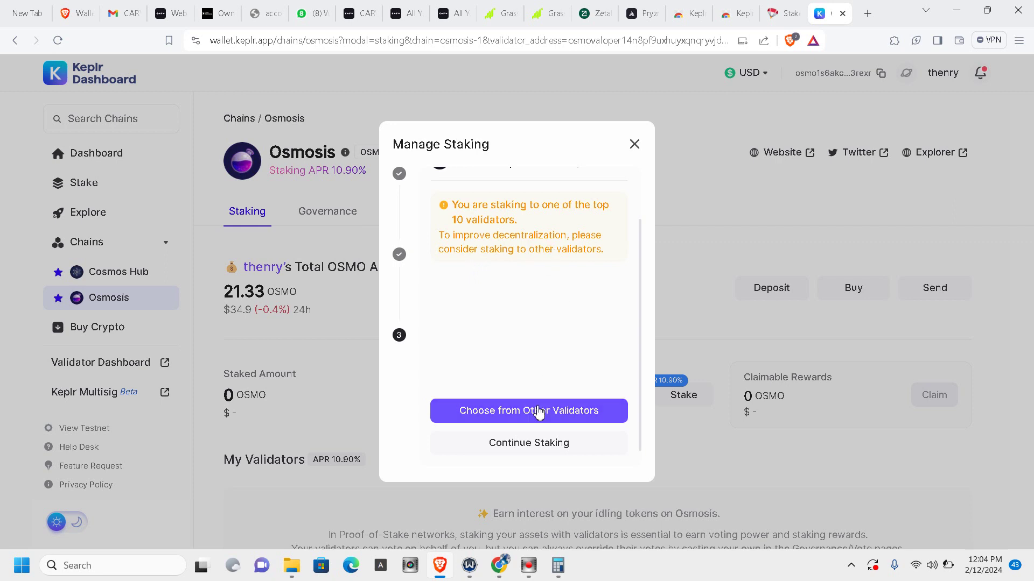
click(541, 447)
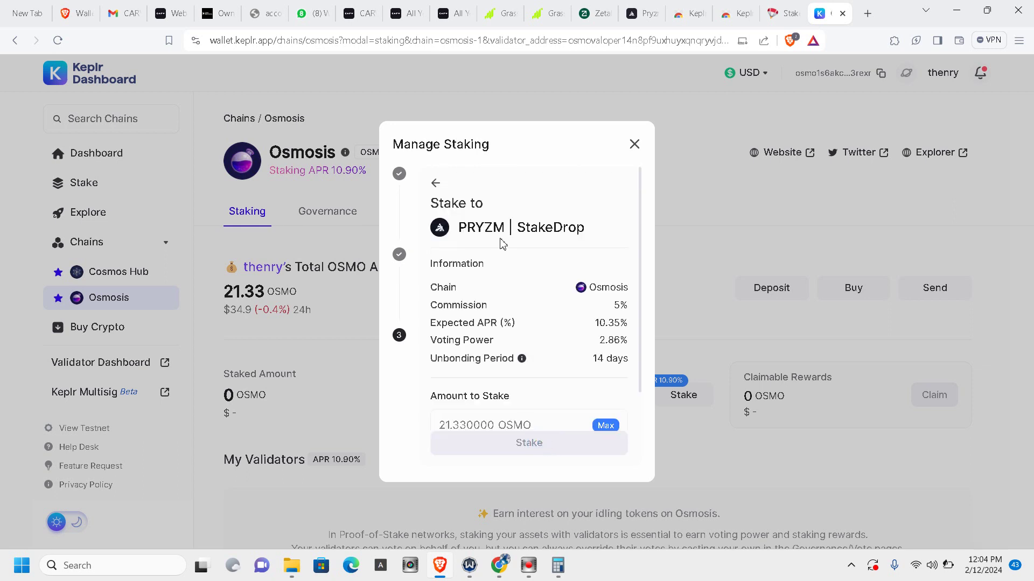
Stake the maximum amount of 21.325746 OSMO, approve the delegation in Keplr, and dismiss the staking dialog and desktop notification.
scroll(509, 263, down, 2)
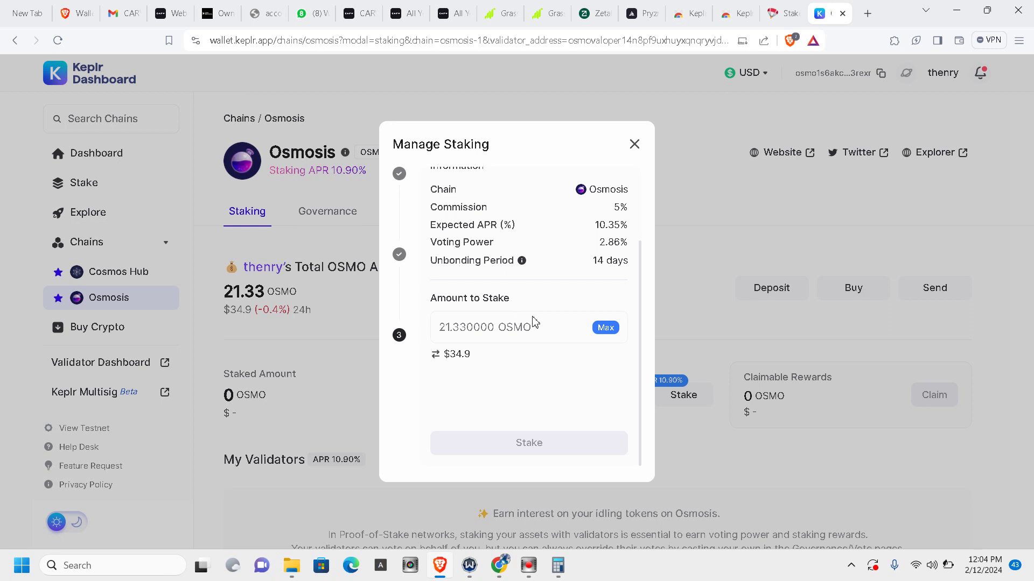
click(602, 329)
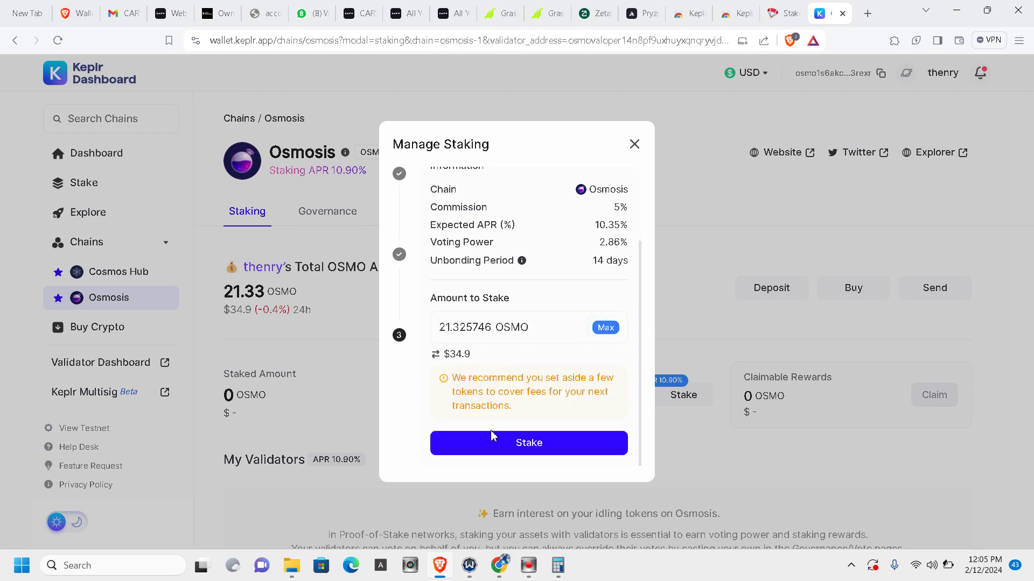
click(481, 448)
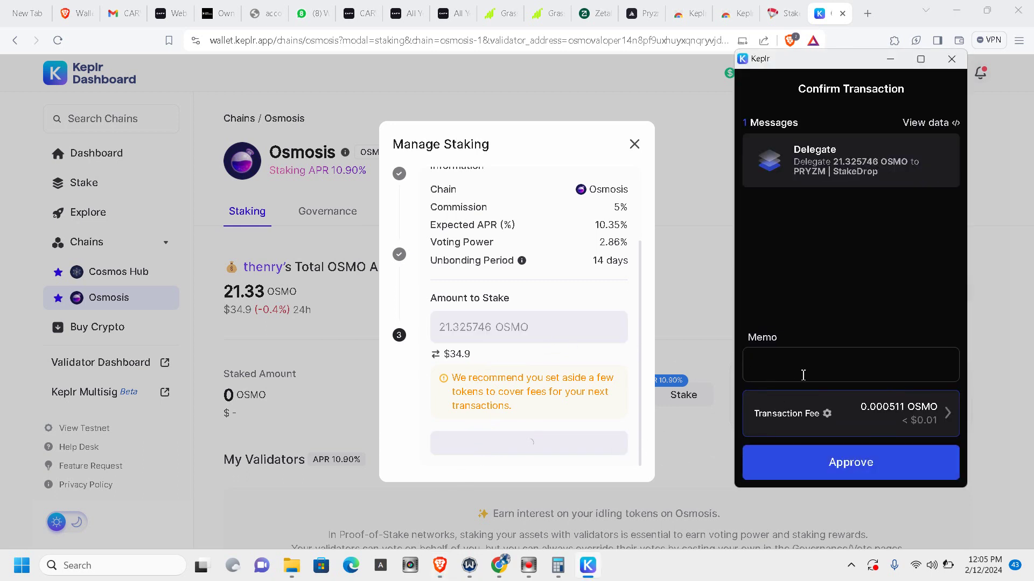
click(824, 463)
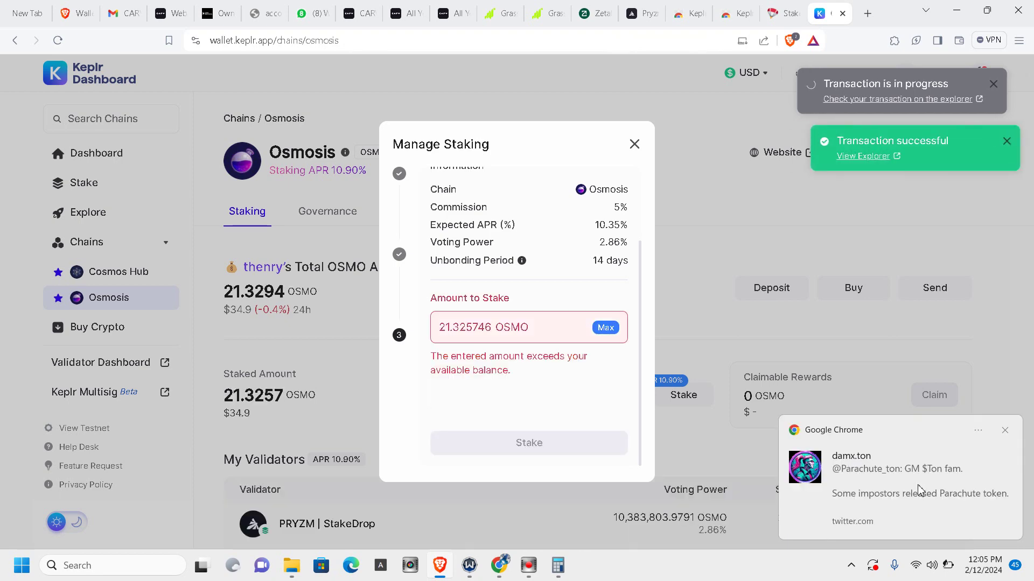
click(913, 204)
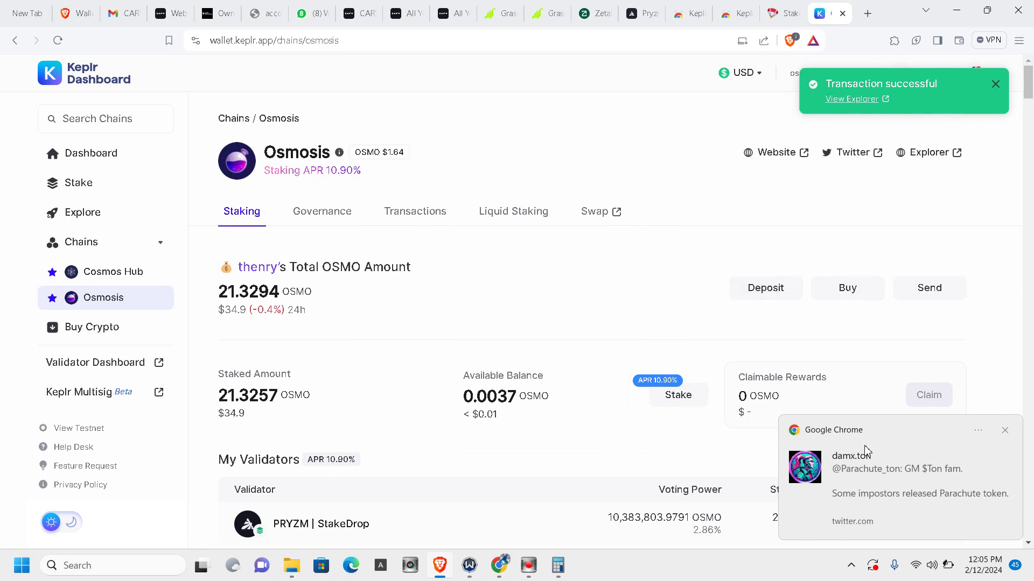
click(1002, 433)
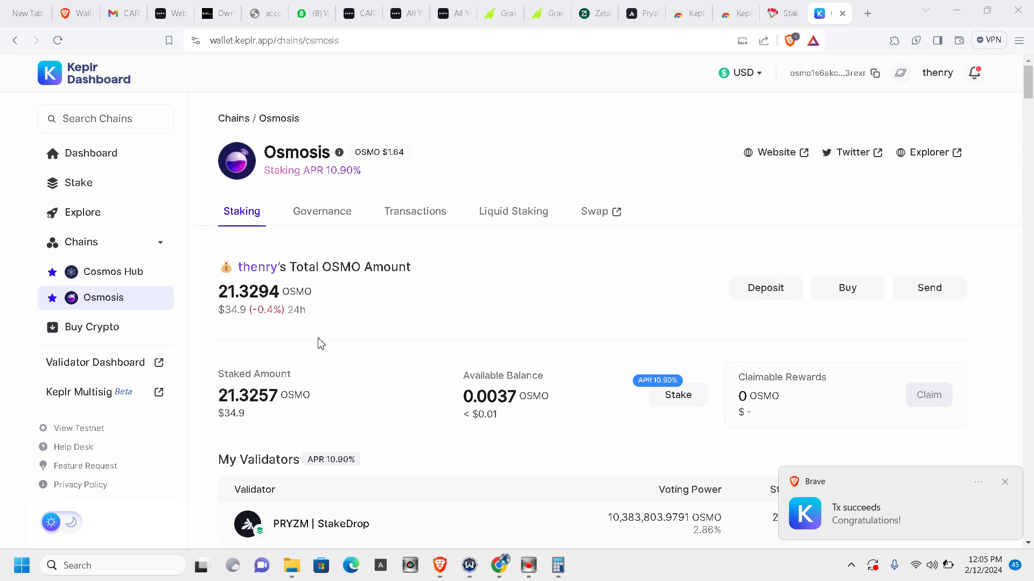
Examine the Osmosis staked amount, available balance and My Validators entry for PRYZM | StakeDrop, dismissing the desktop notification.
scroll(366, 322, down, 2)
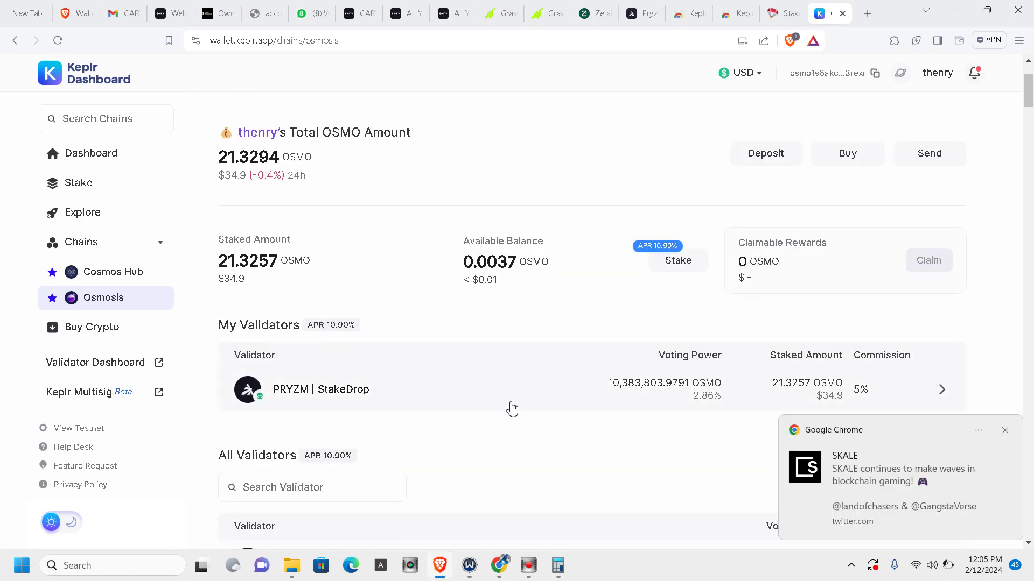
click(1004, 430)
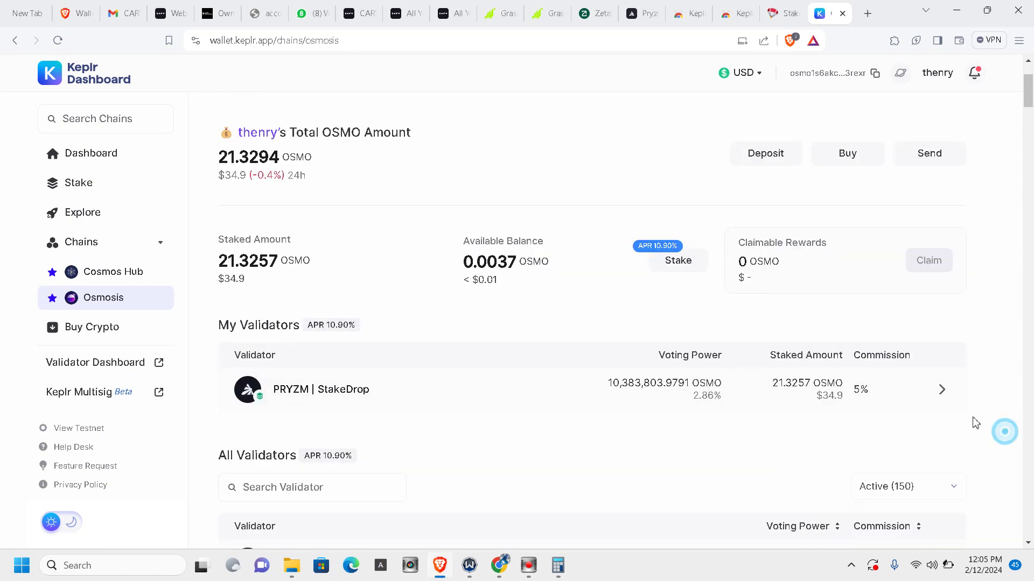
scroll(724, 388, down, 2)
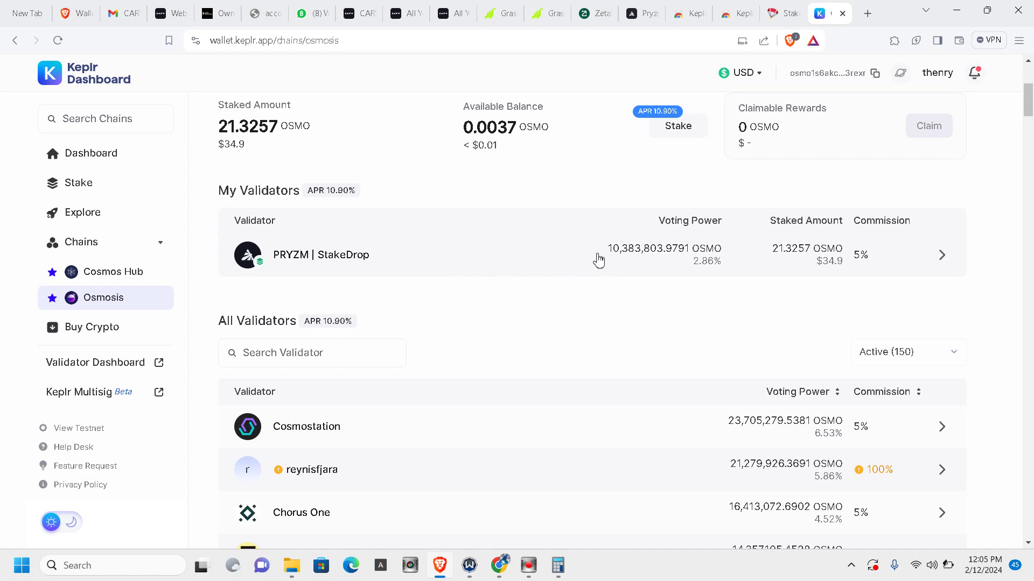
scroll(596, 259, down, 1)
scroll(597, 260, up, 2)
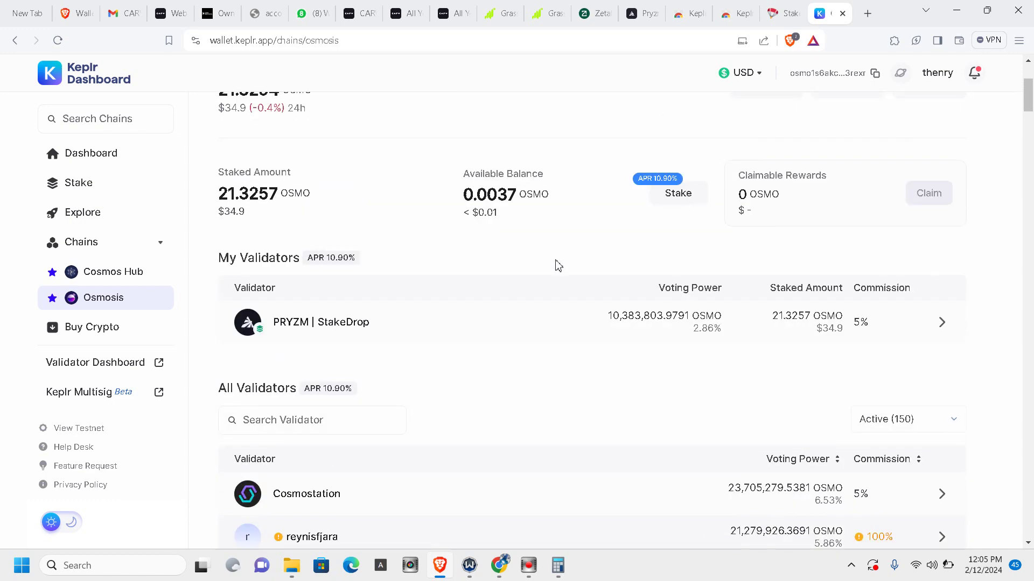
scroll(558, 265, up, 3)
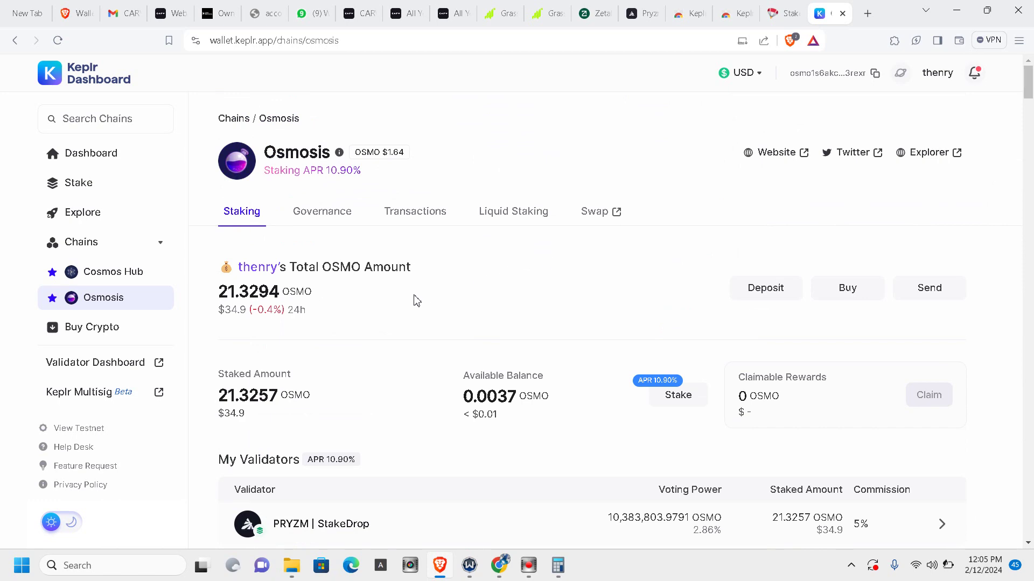
scroll(379, 320, down, 2)
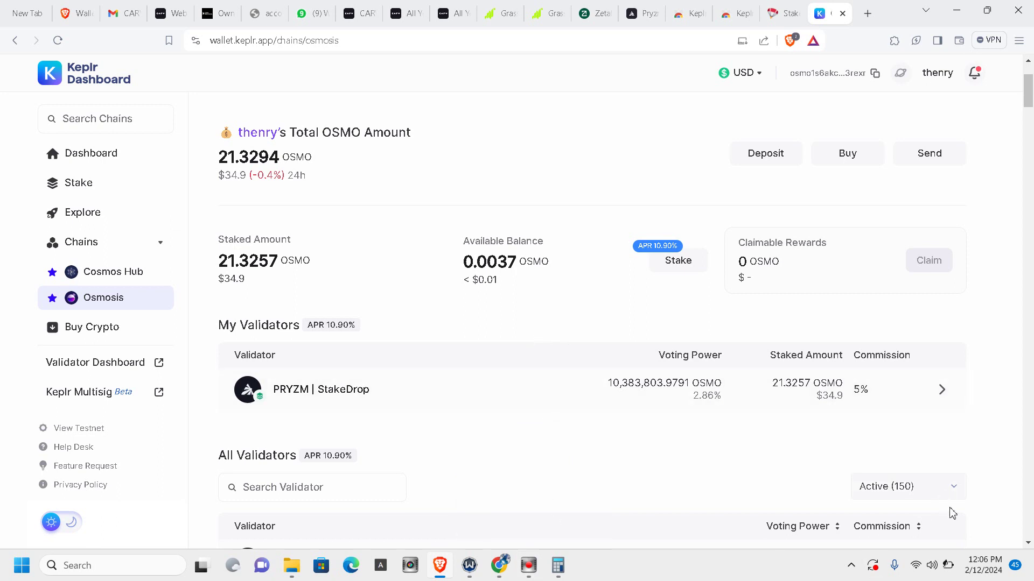
mouse_move(950, 571)
scroll(376, 341, down, 5)
scroll(473, 466, up, 6)
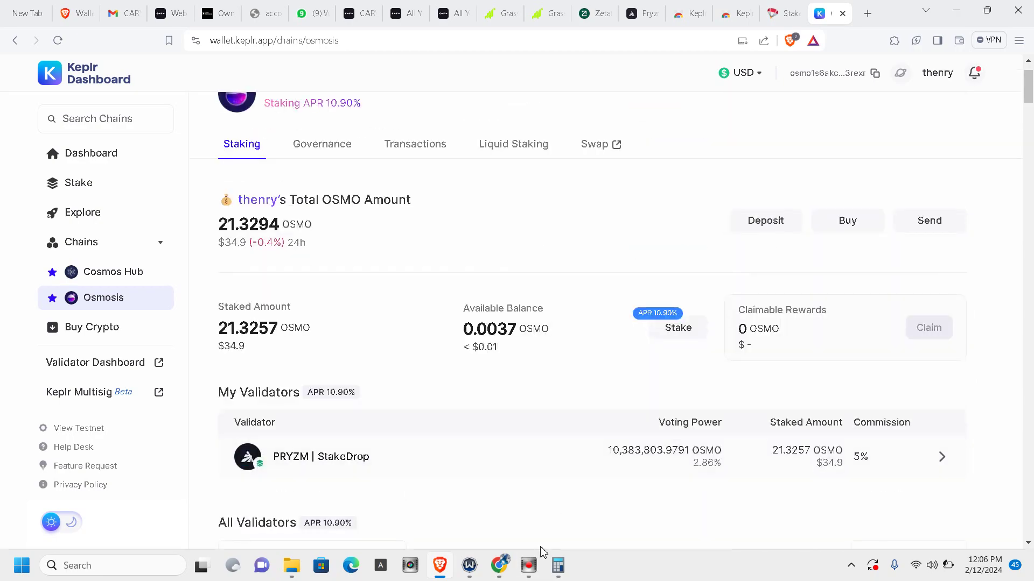